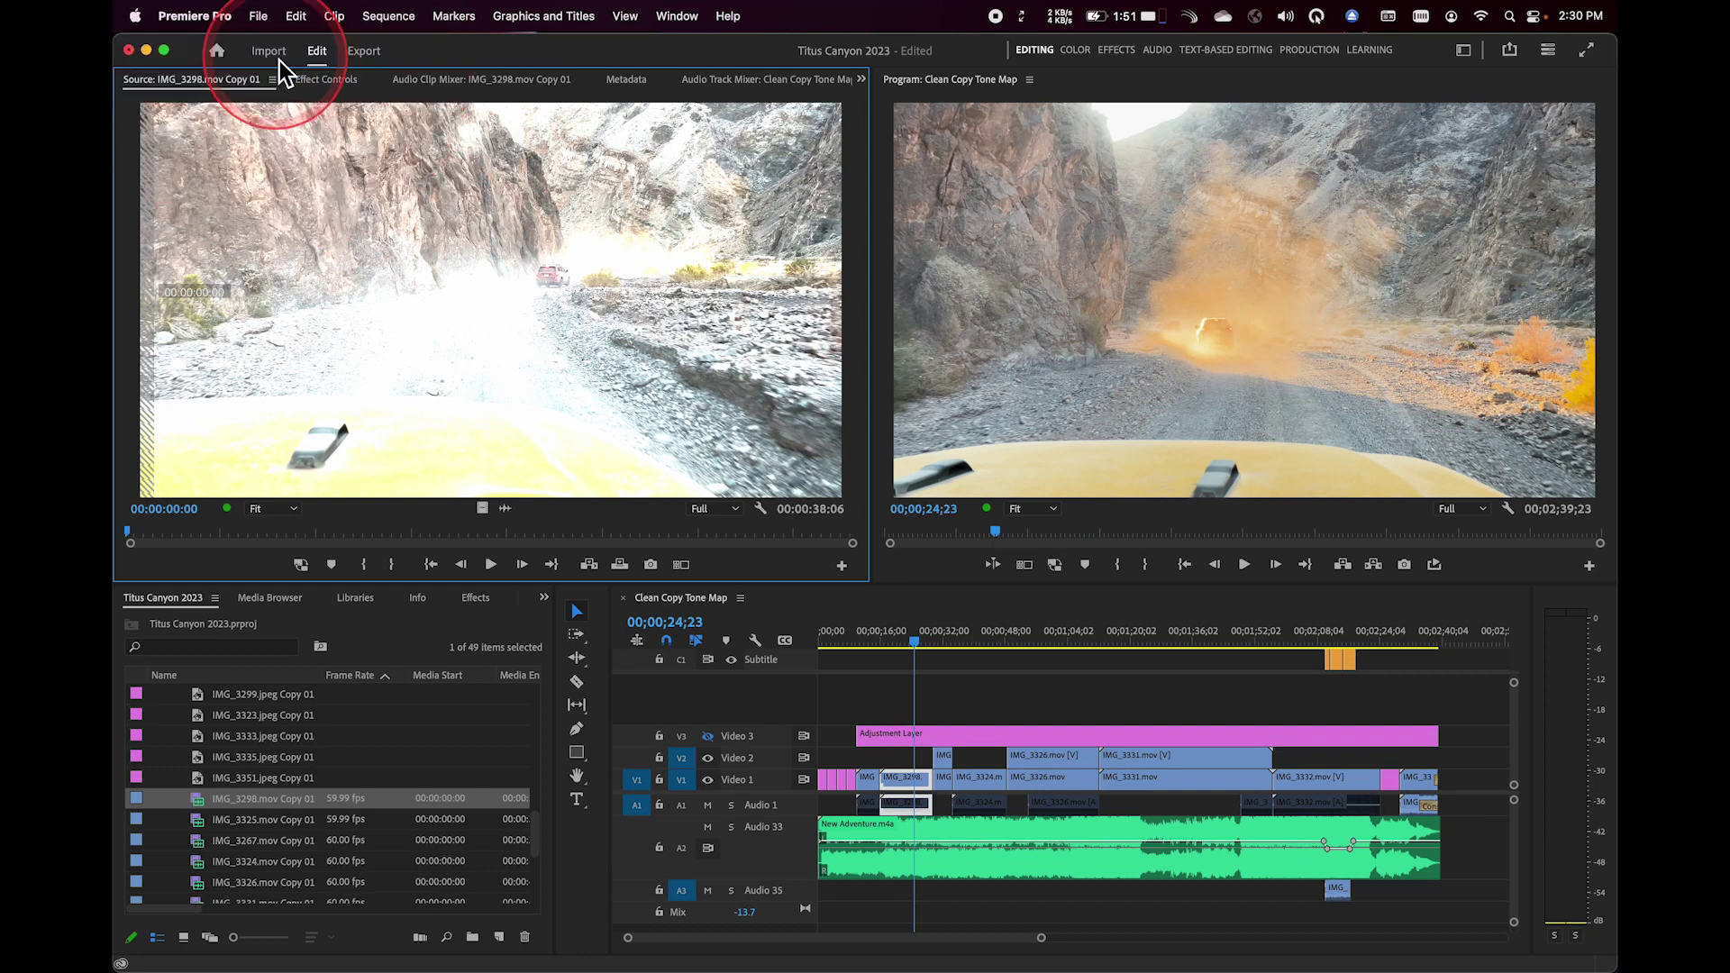
Step: Switch to the Import view and expand the Copy media options (Copy With MD5 Verification, Same as project)
left_click(275, 57)
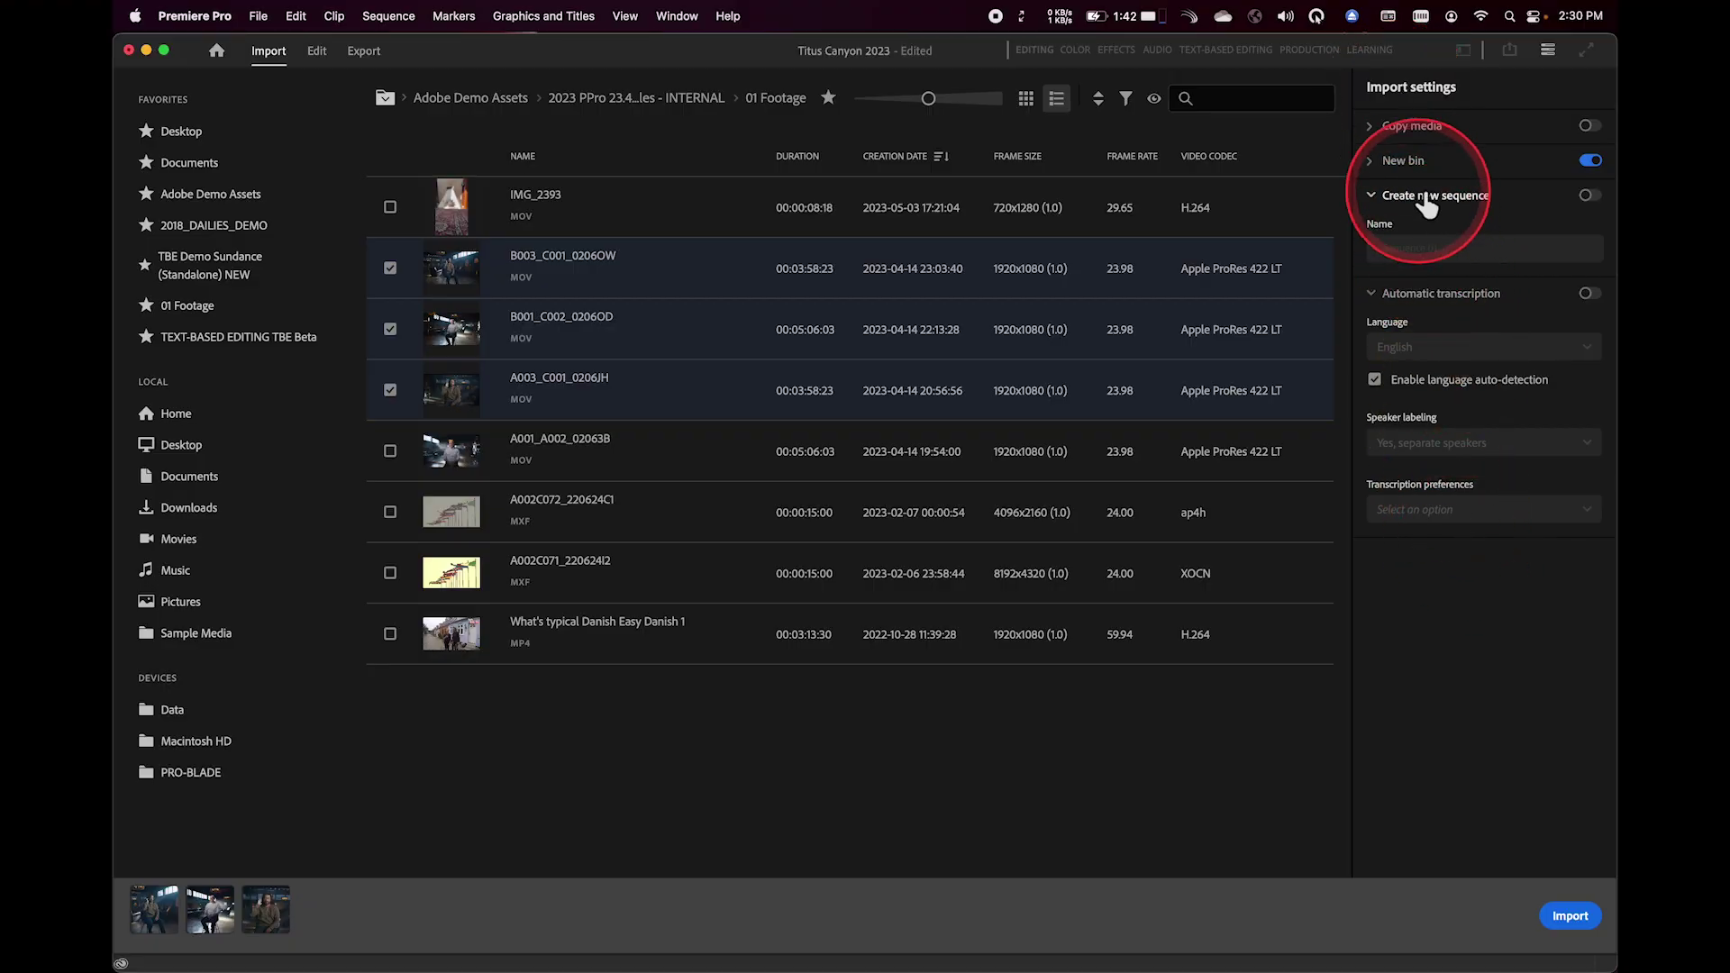
left_click(1379, 133)
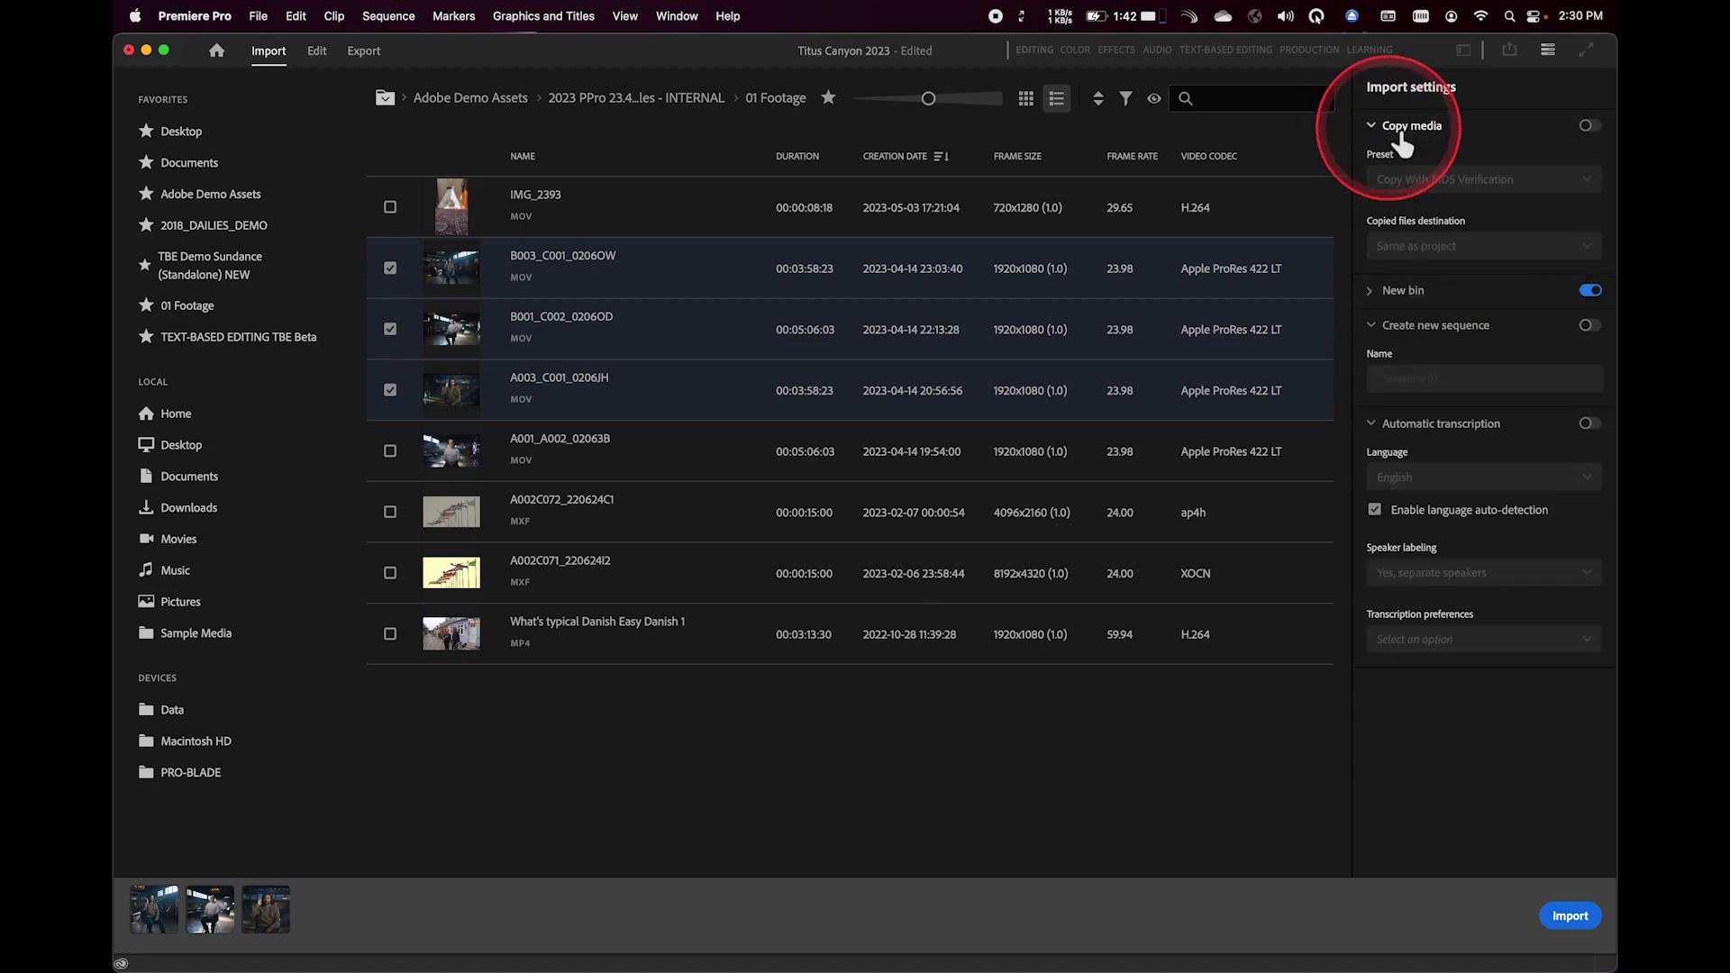
left_click(1590, 126)
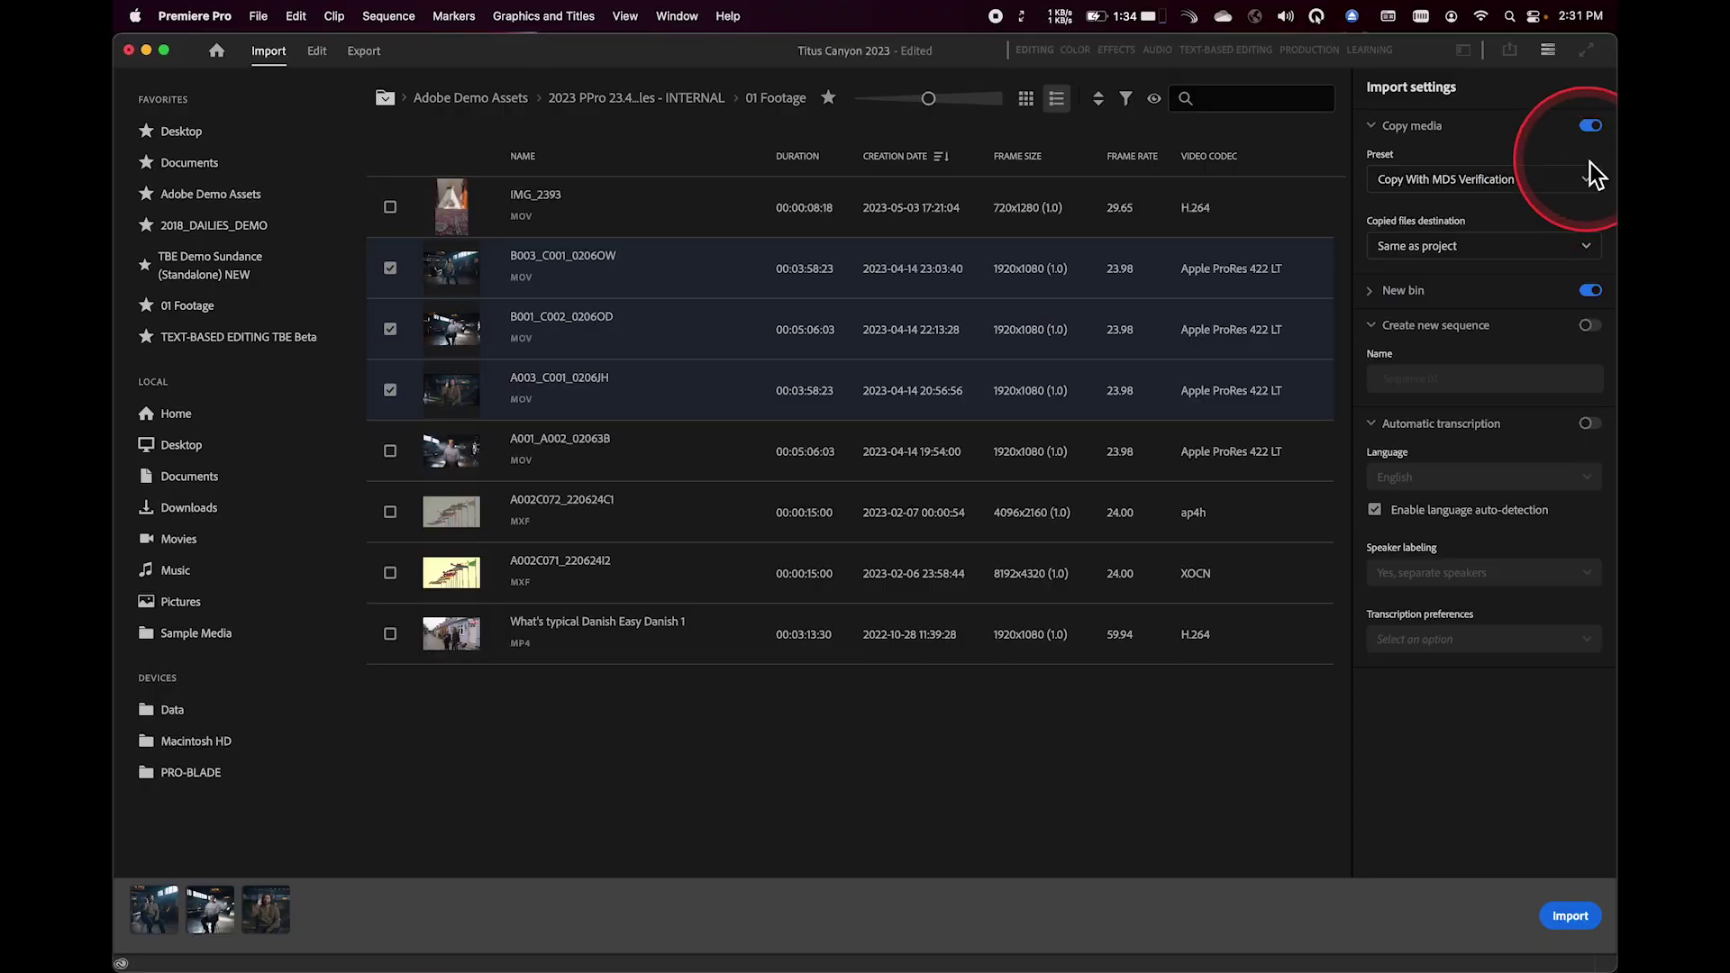
left_click(1592, 128)
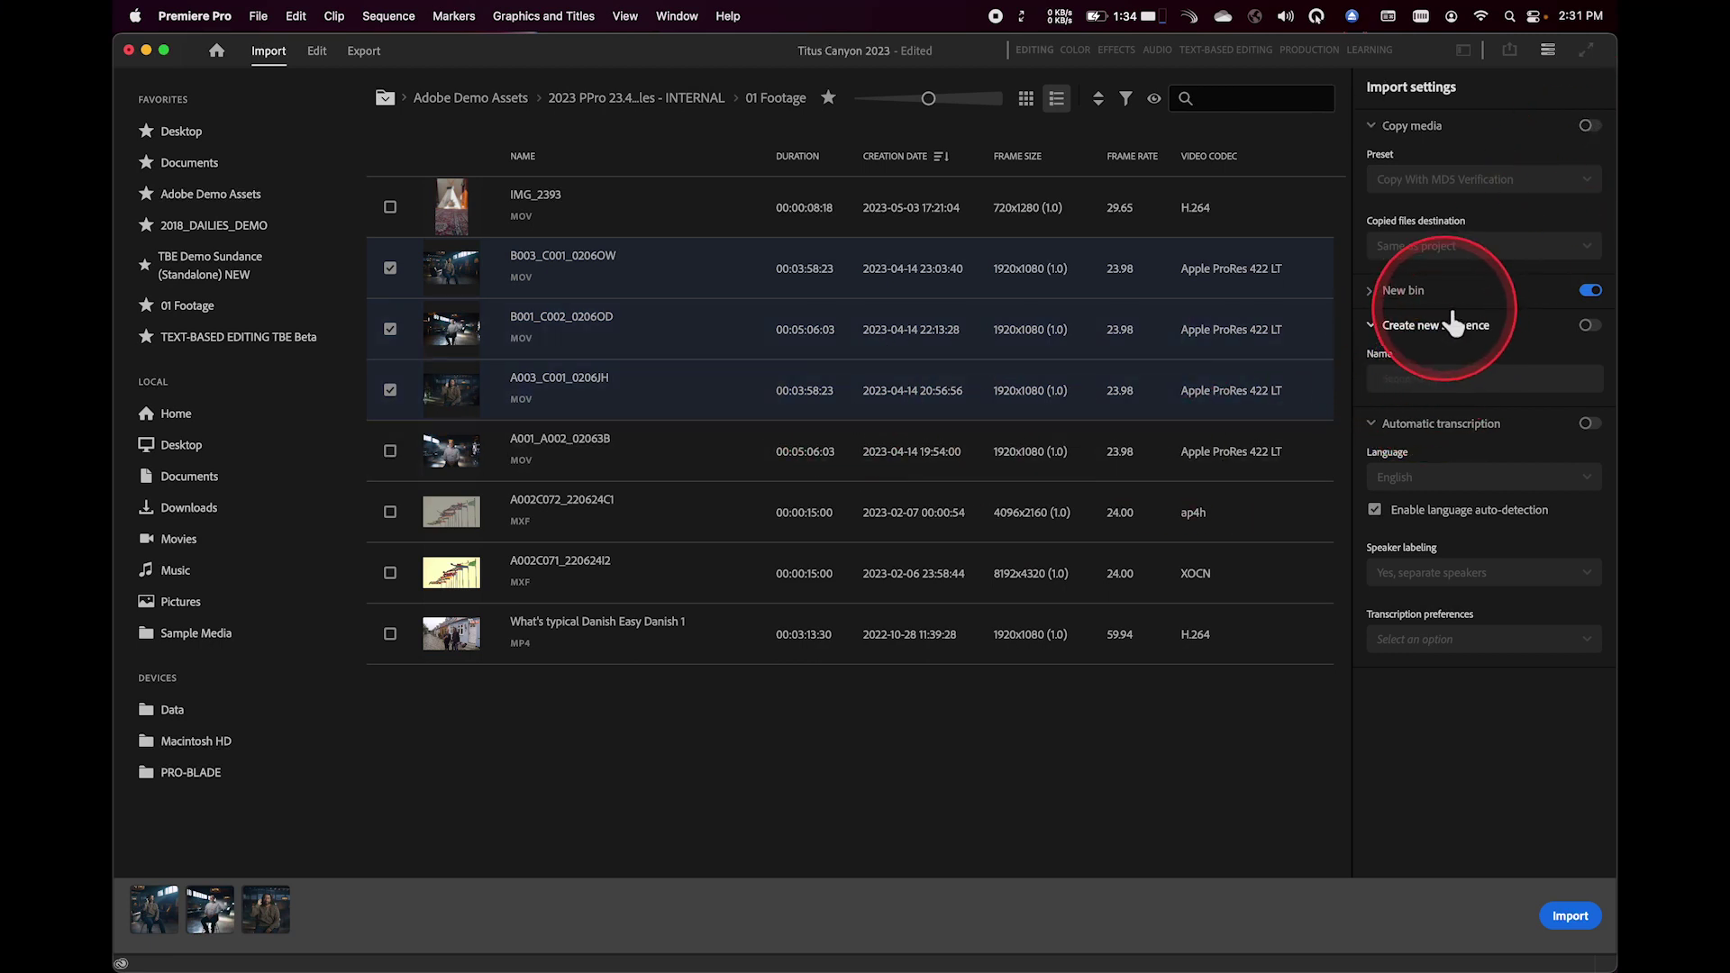
Step: Import the three checked clips into a new bin named Interviews, without creating a sequence
left_click(1375, 291)
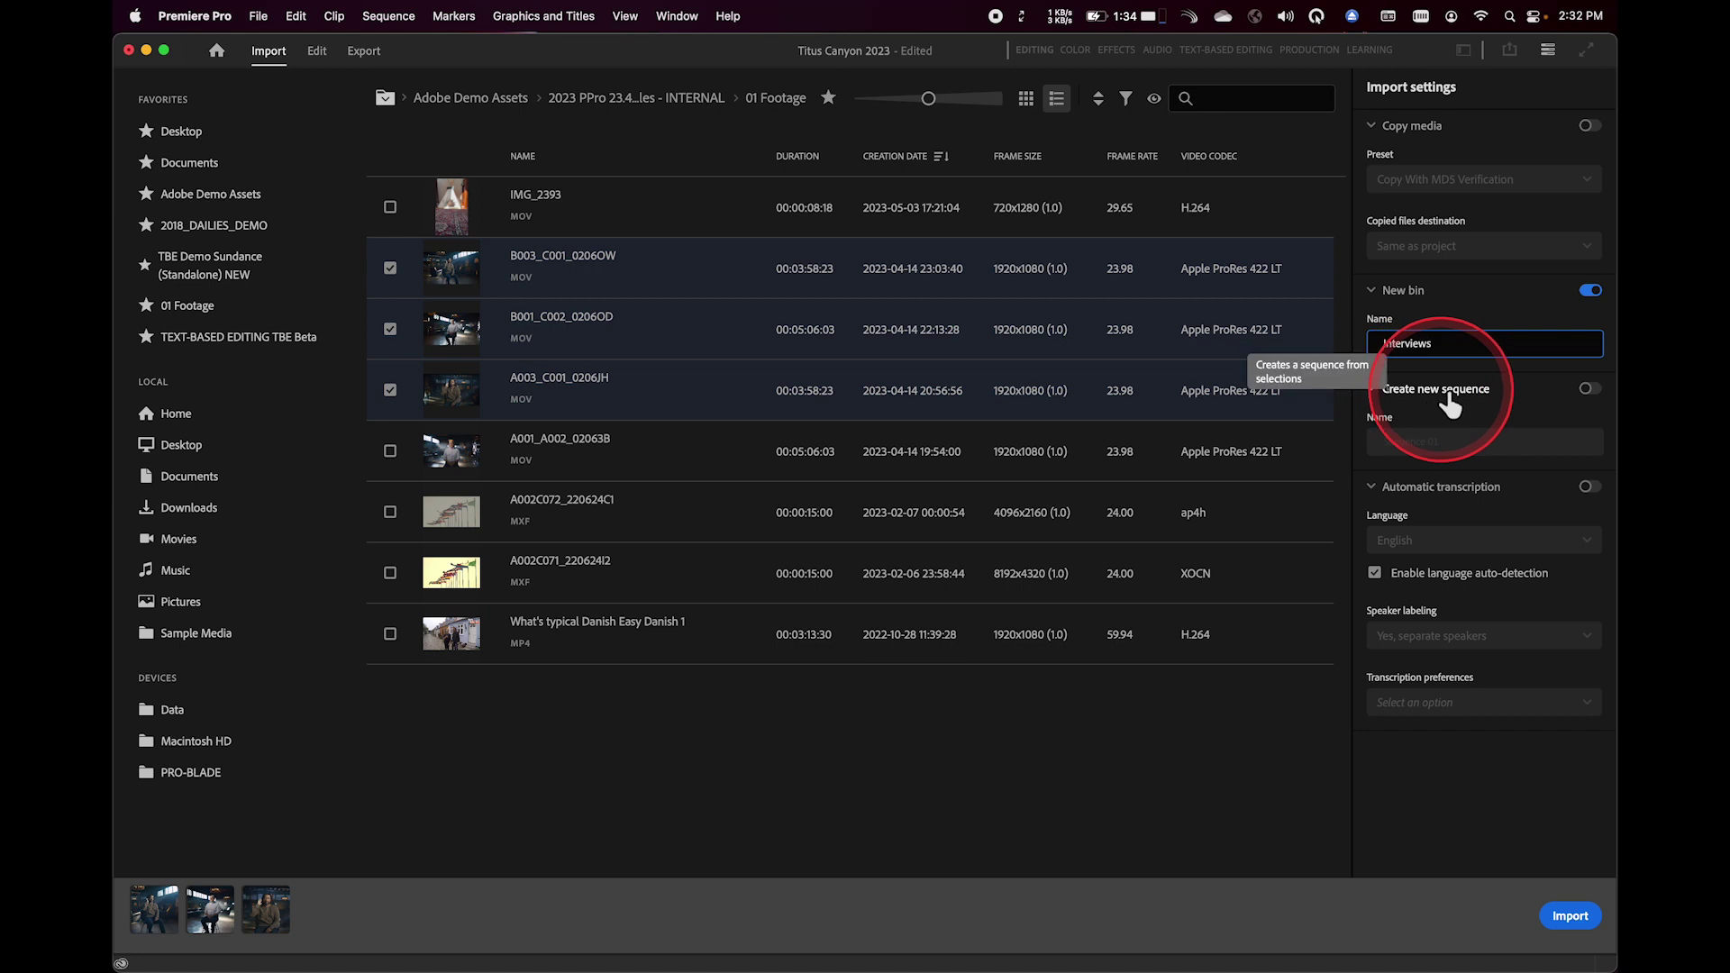
key("Return")
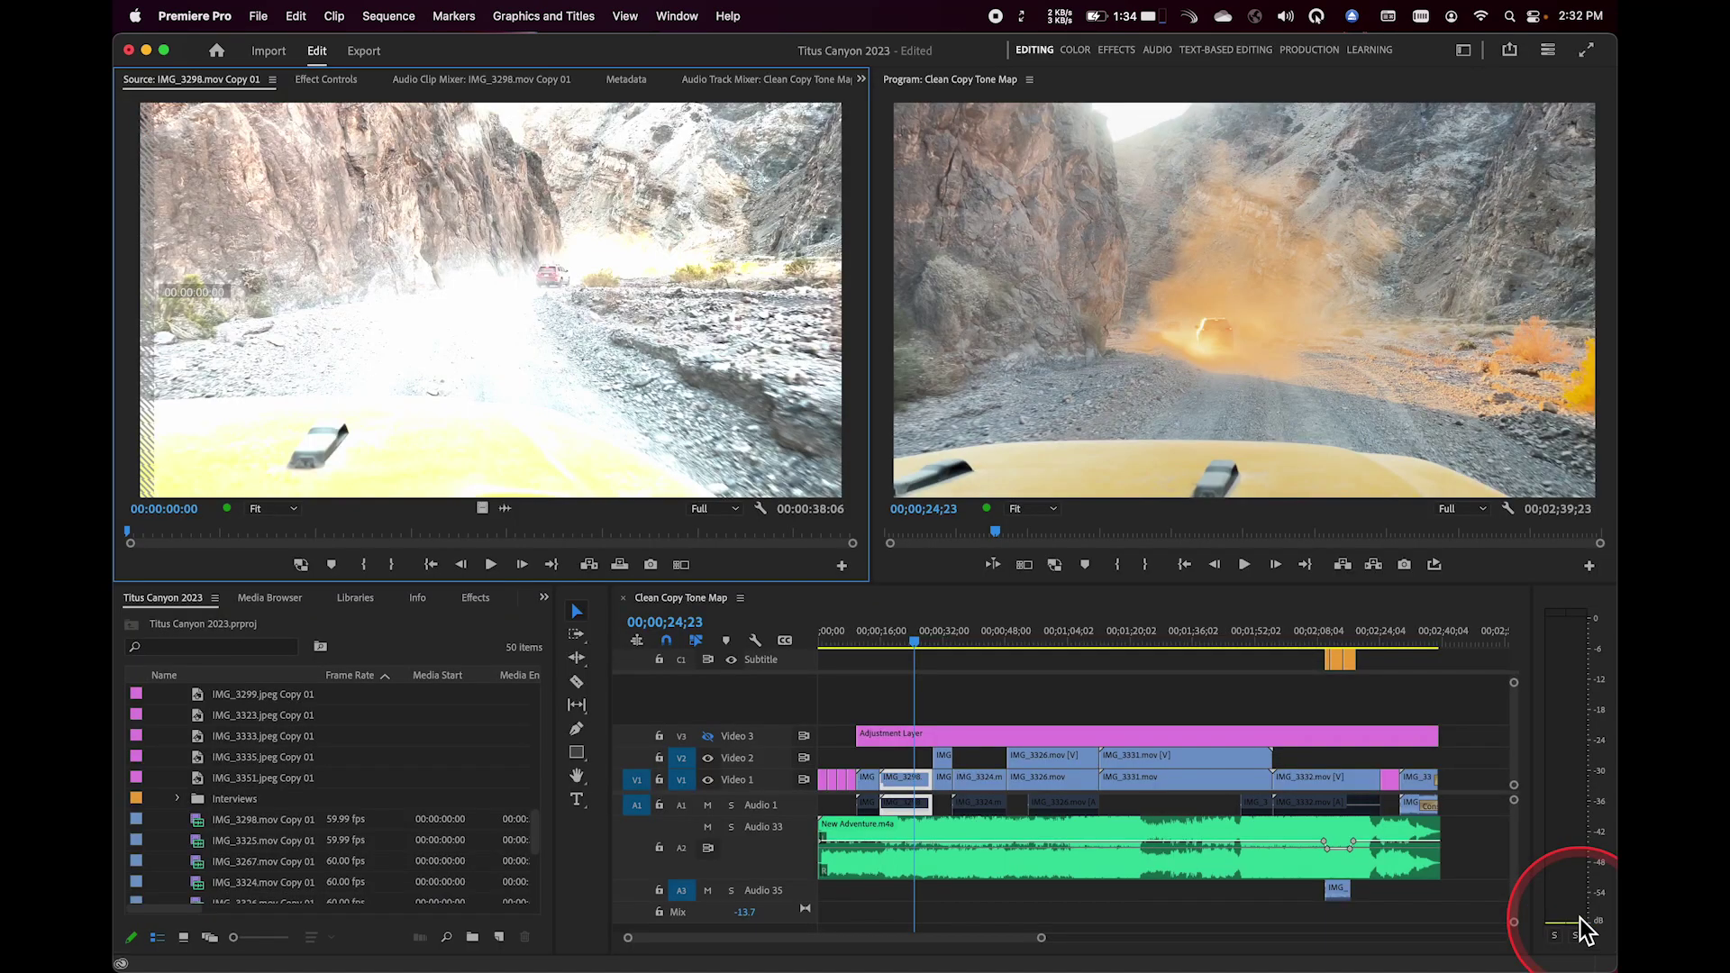
Step: Select and expand the Interviews bin to reveal its three 23.976 fps clips
scroll(391, 839, "down", 2)
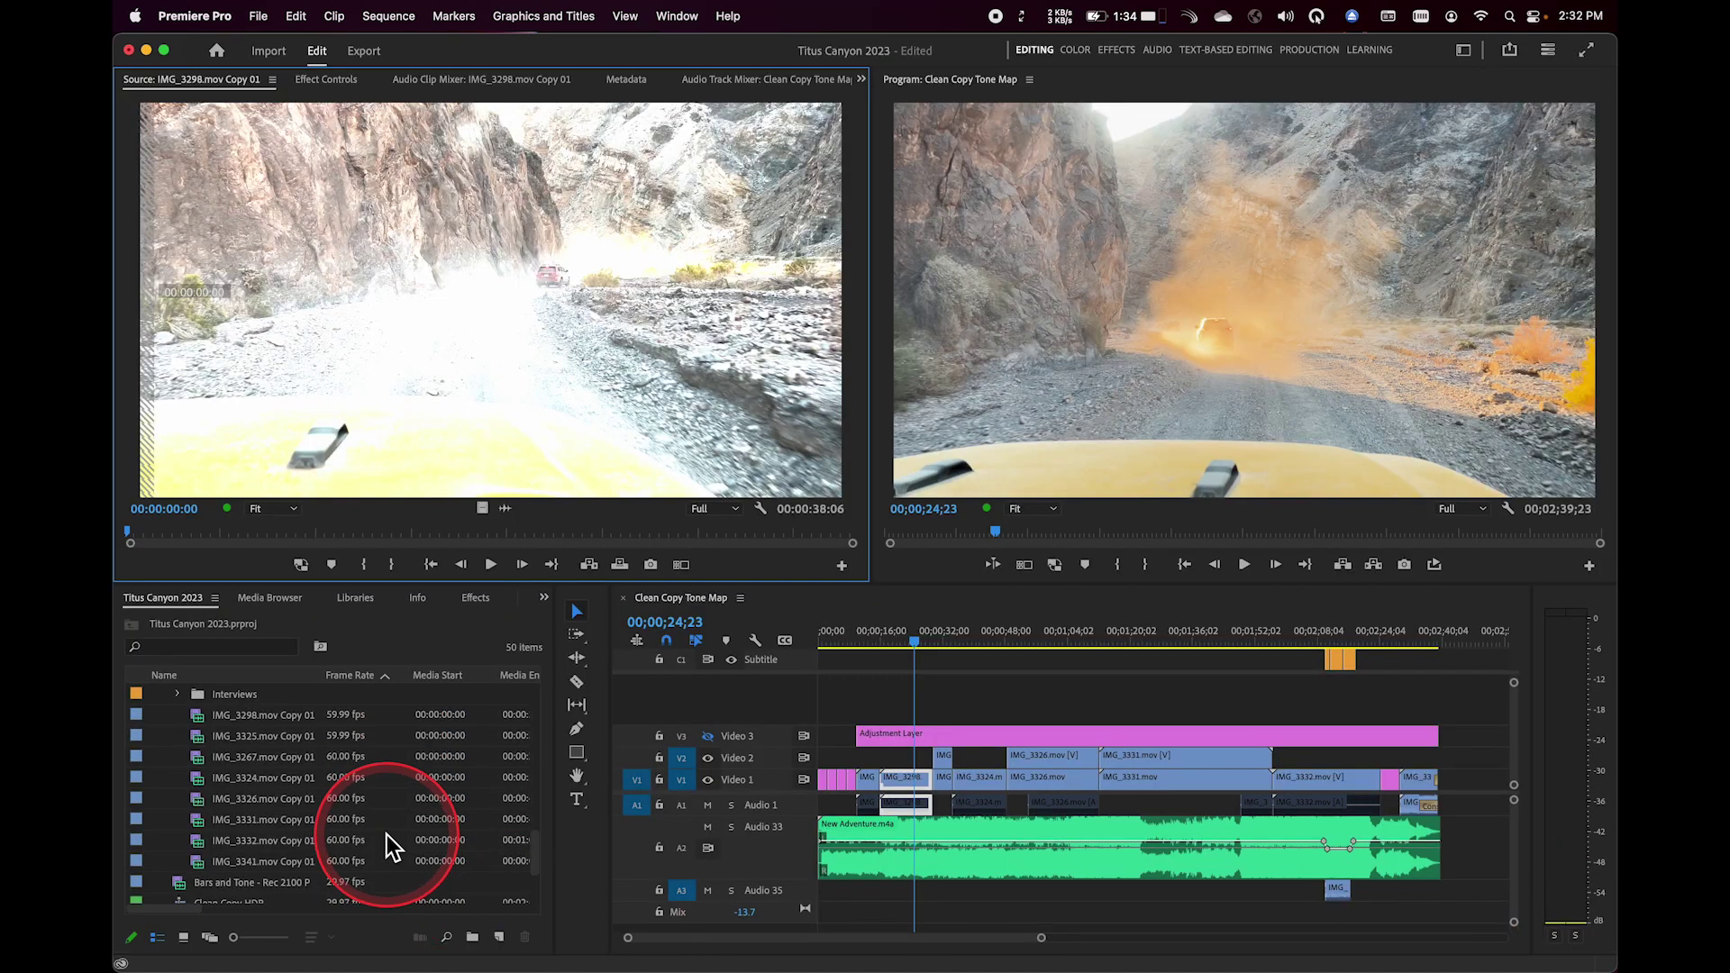
left_click(198, 762)
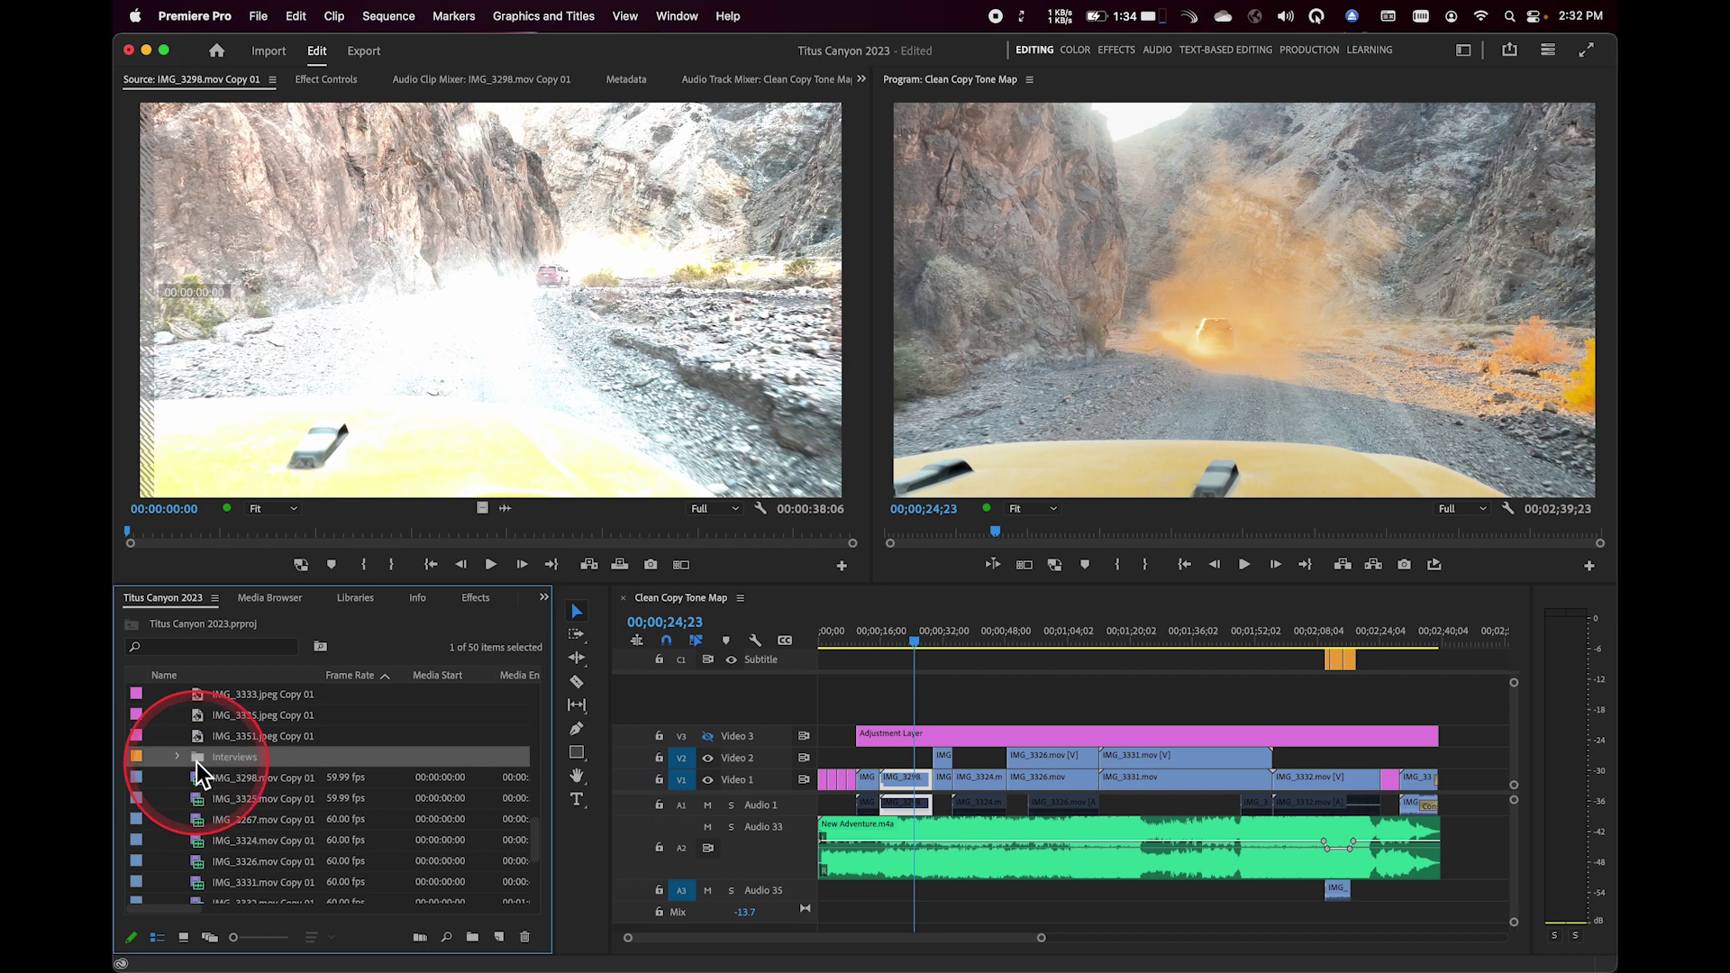
left_click(177, 759)
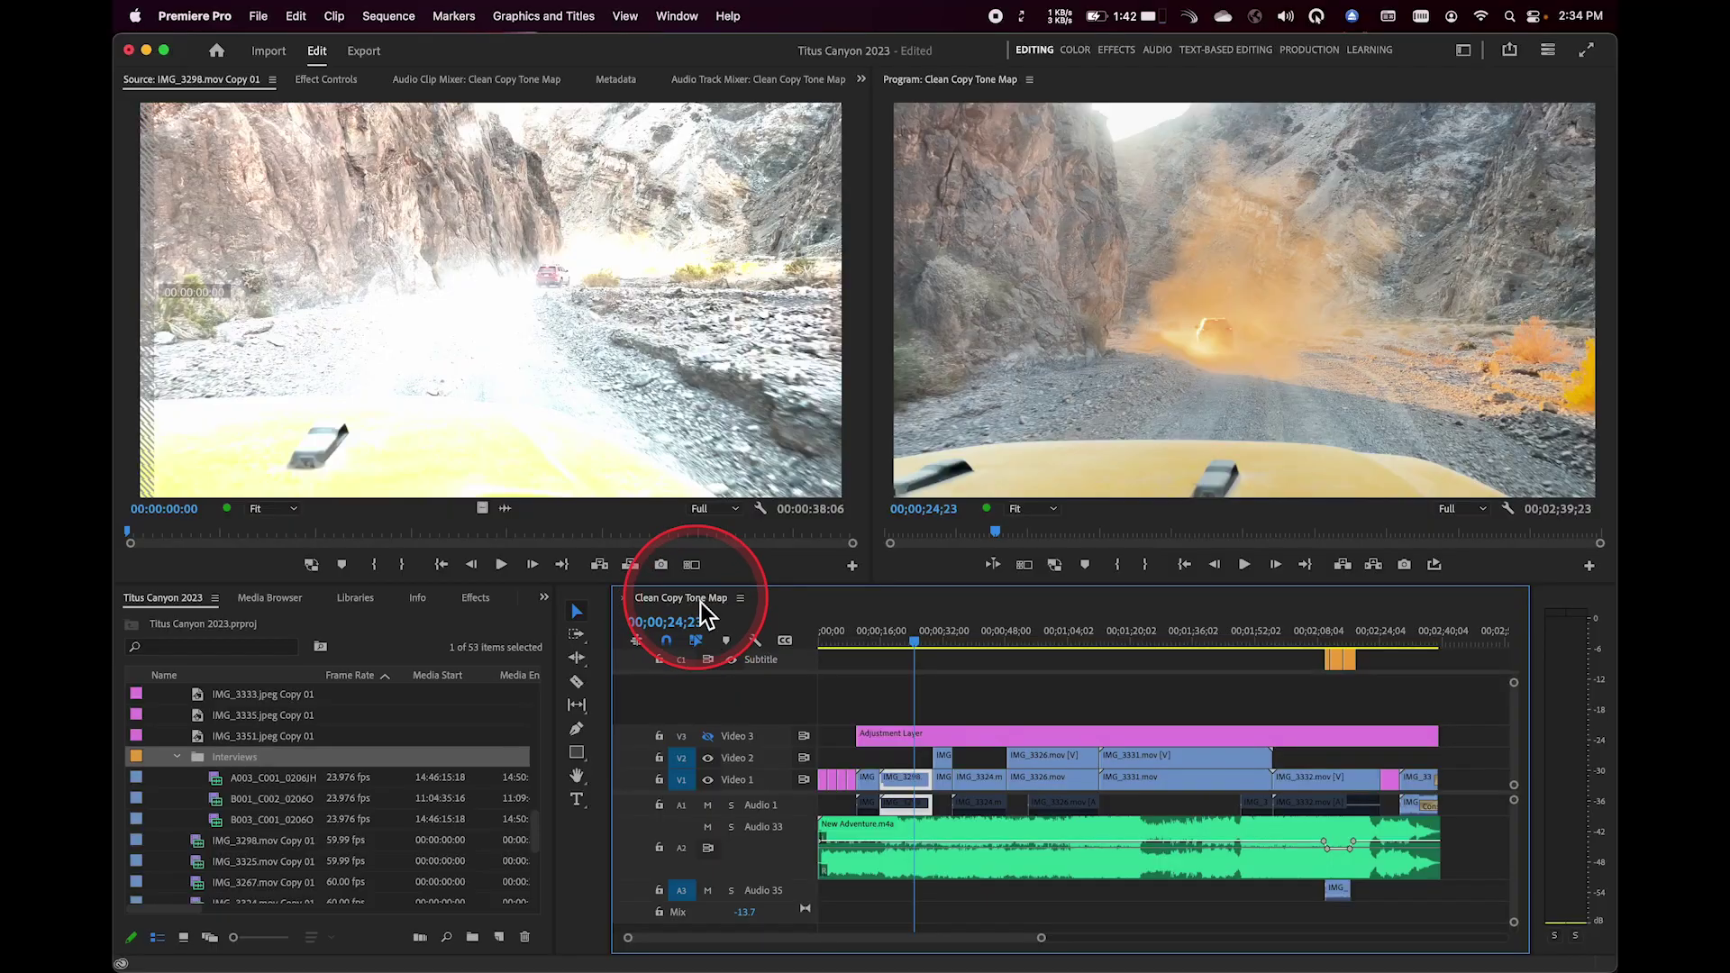
left_click(401, 18)
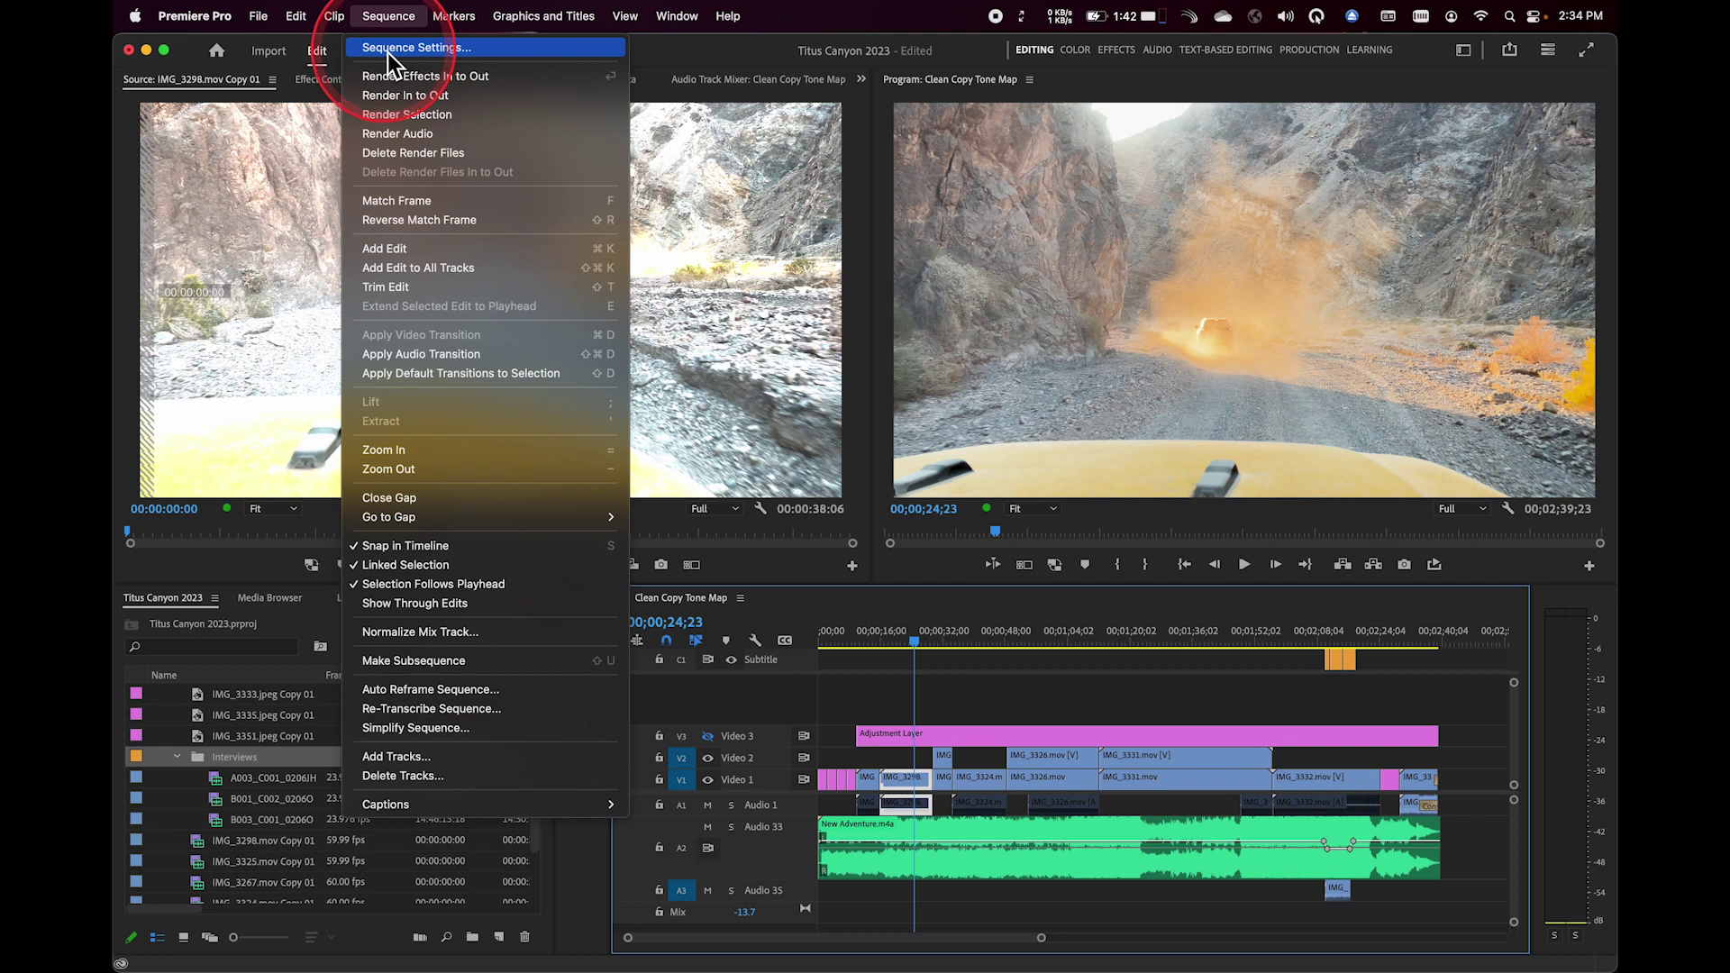
Step: Open Sequence Settings, showing Custom editing mode, 29.97 fps timebase and 3840×2160 frame size
left_click(396, 47)
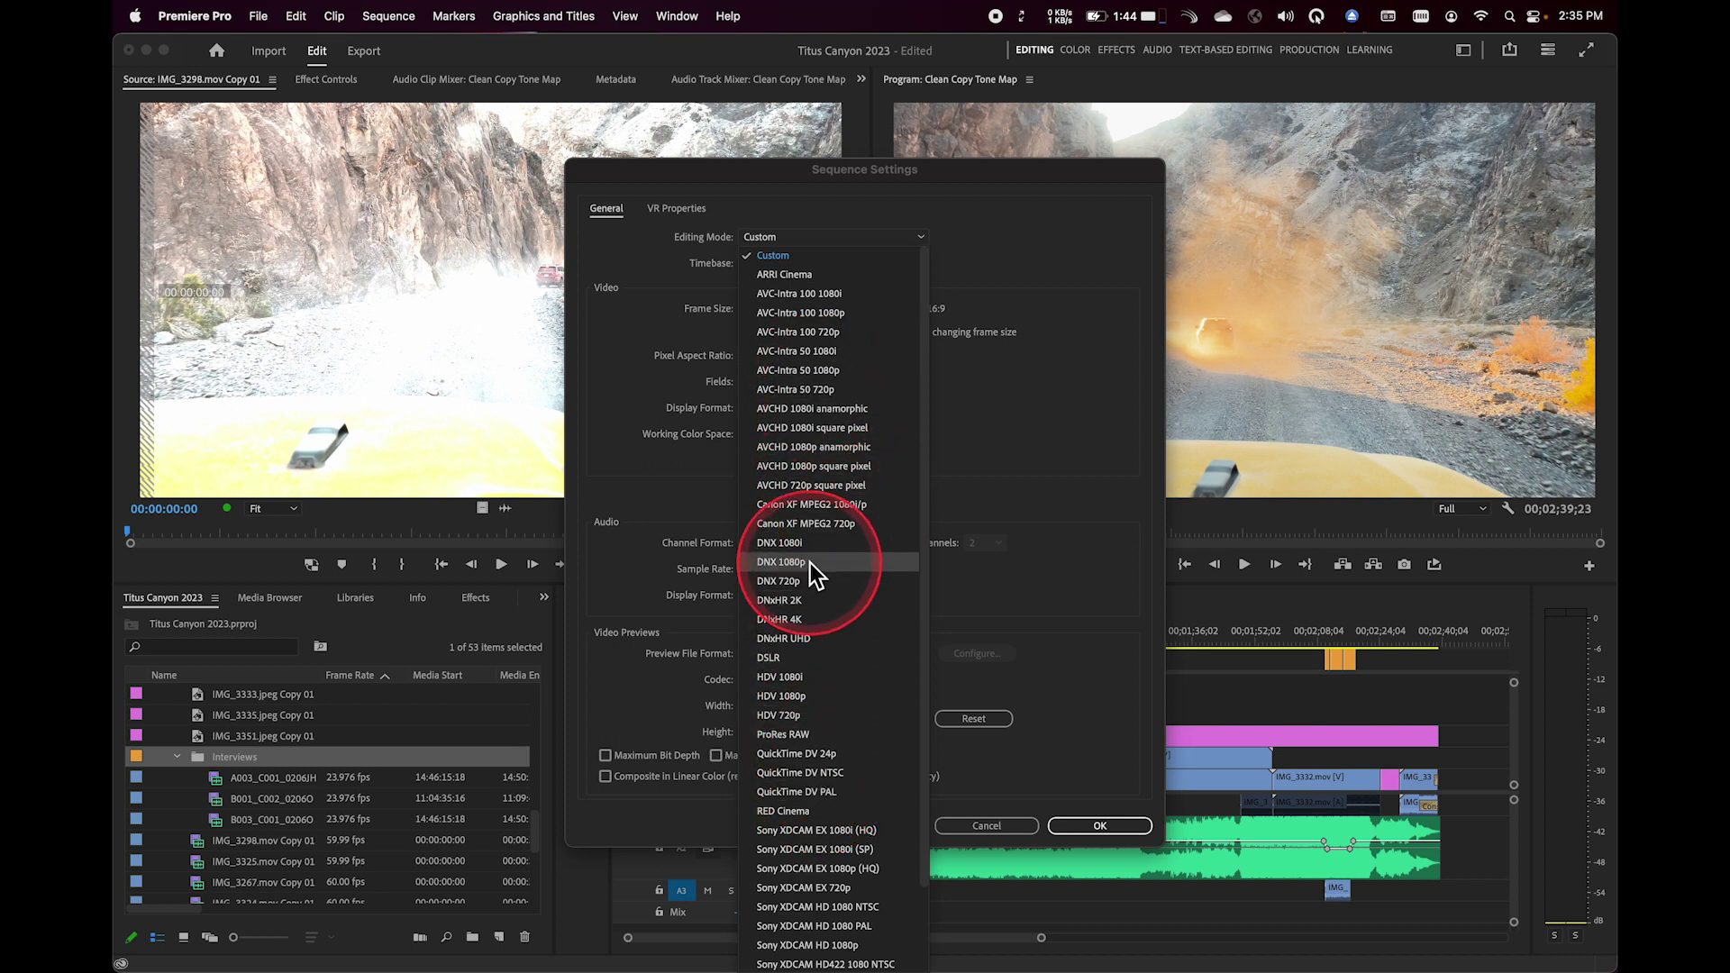
Step: Browse the editing modes, trying ARRI Cinema, then set the editing mode back to Custom
left_click(789, 277)
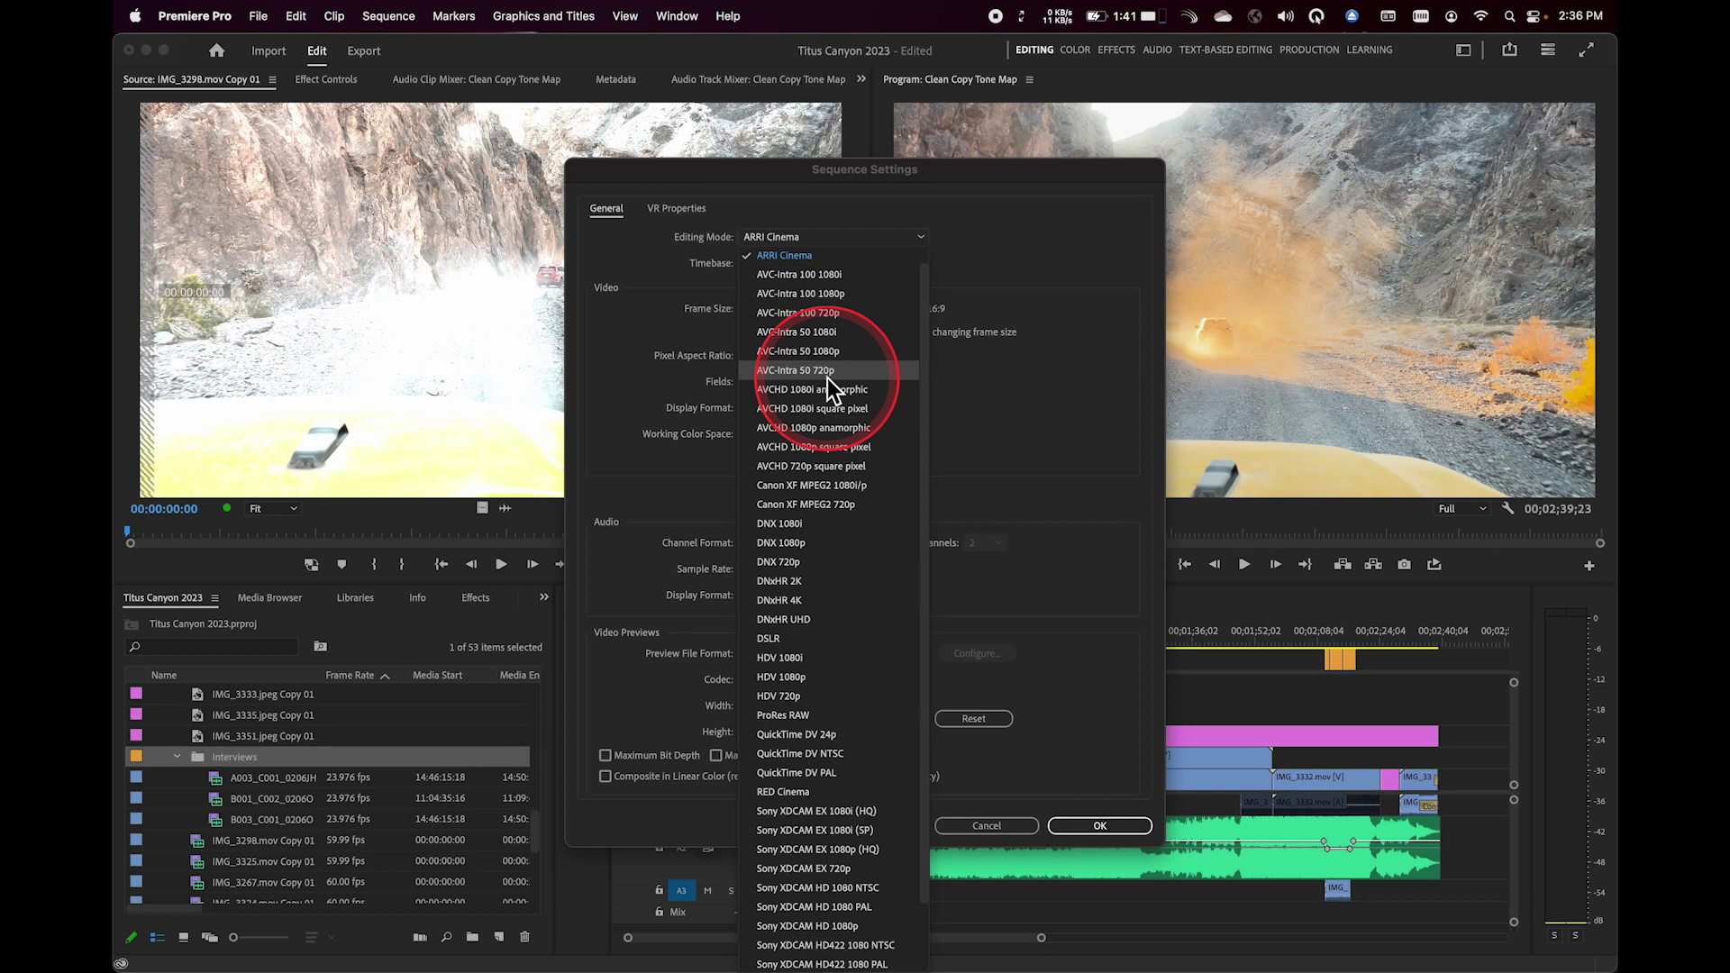
scroll(827, 377, "up", 1)
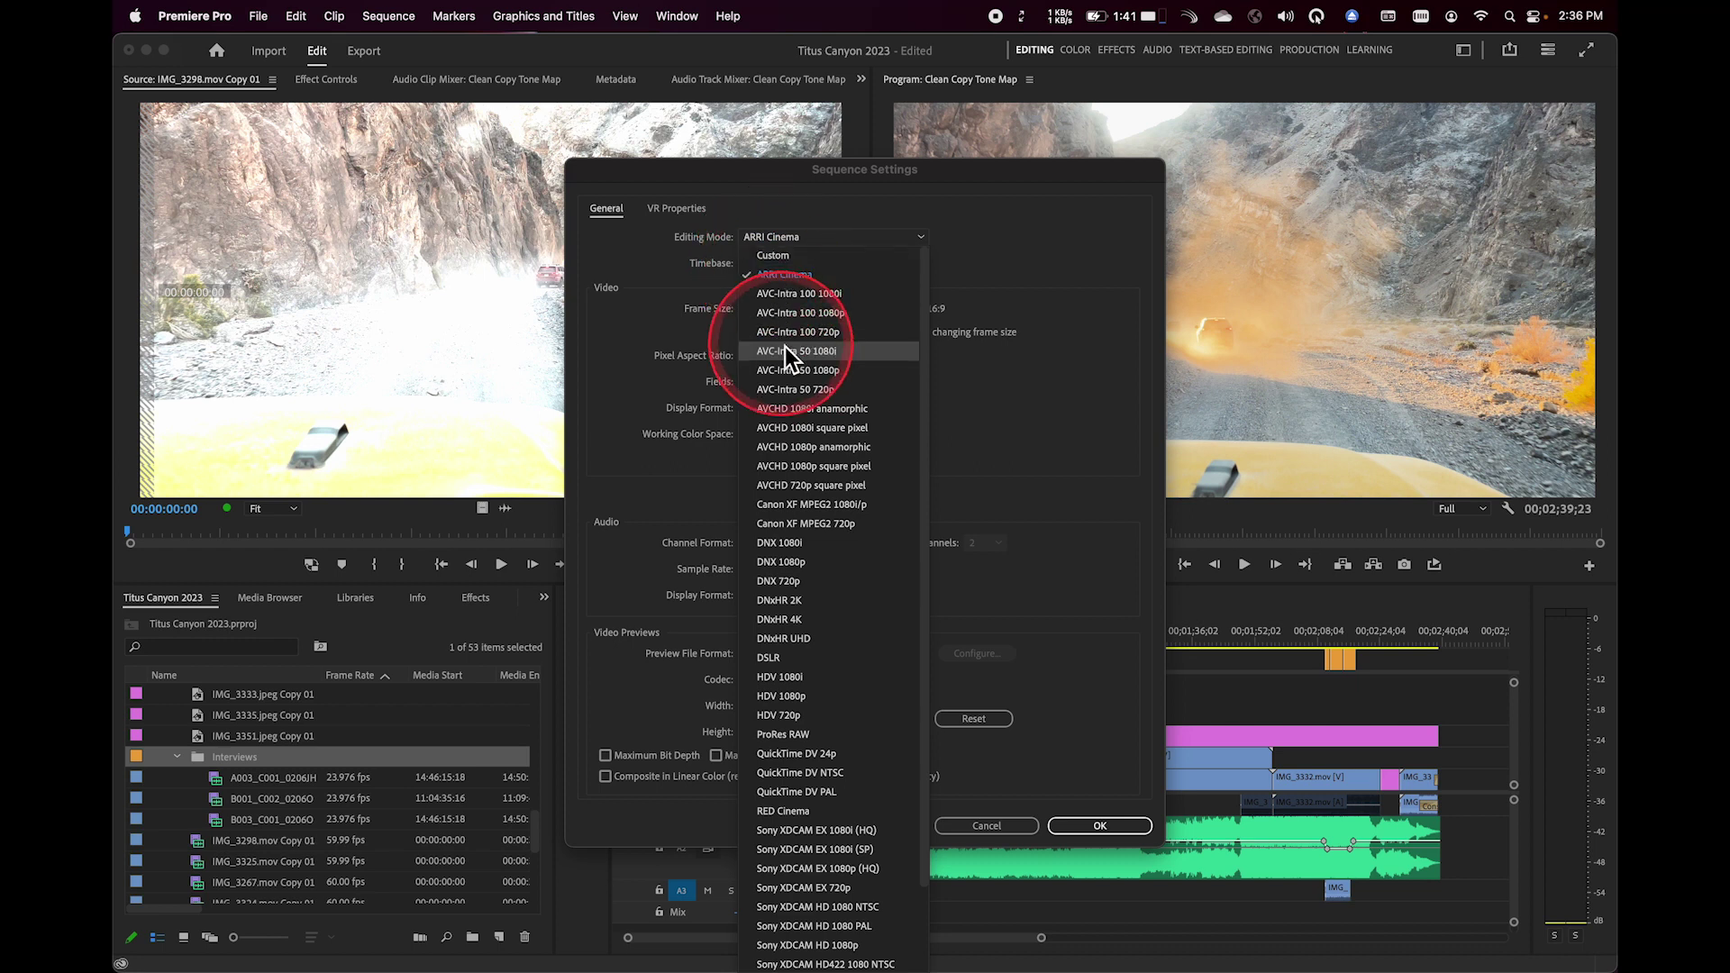
scroll(784, 346, "down", 2)
scroll(781, 344, "up", 2)
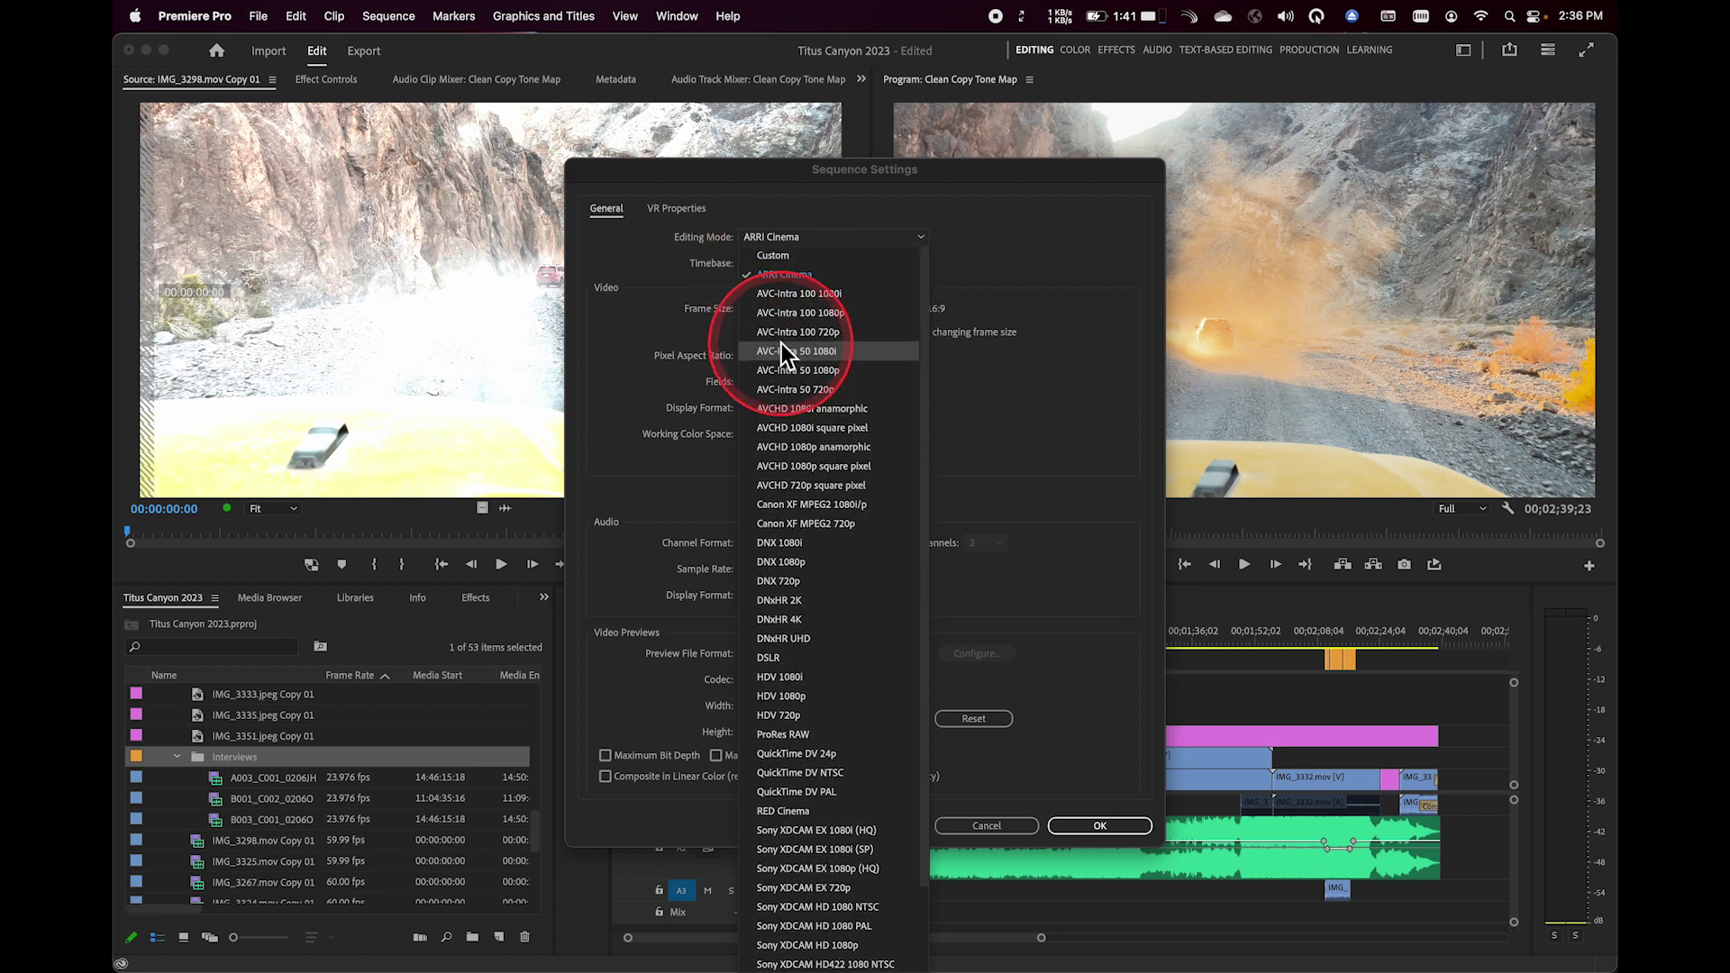
left_click(770, 258)
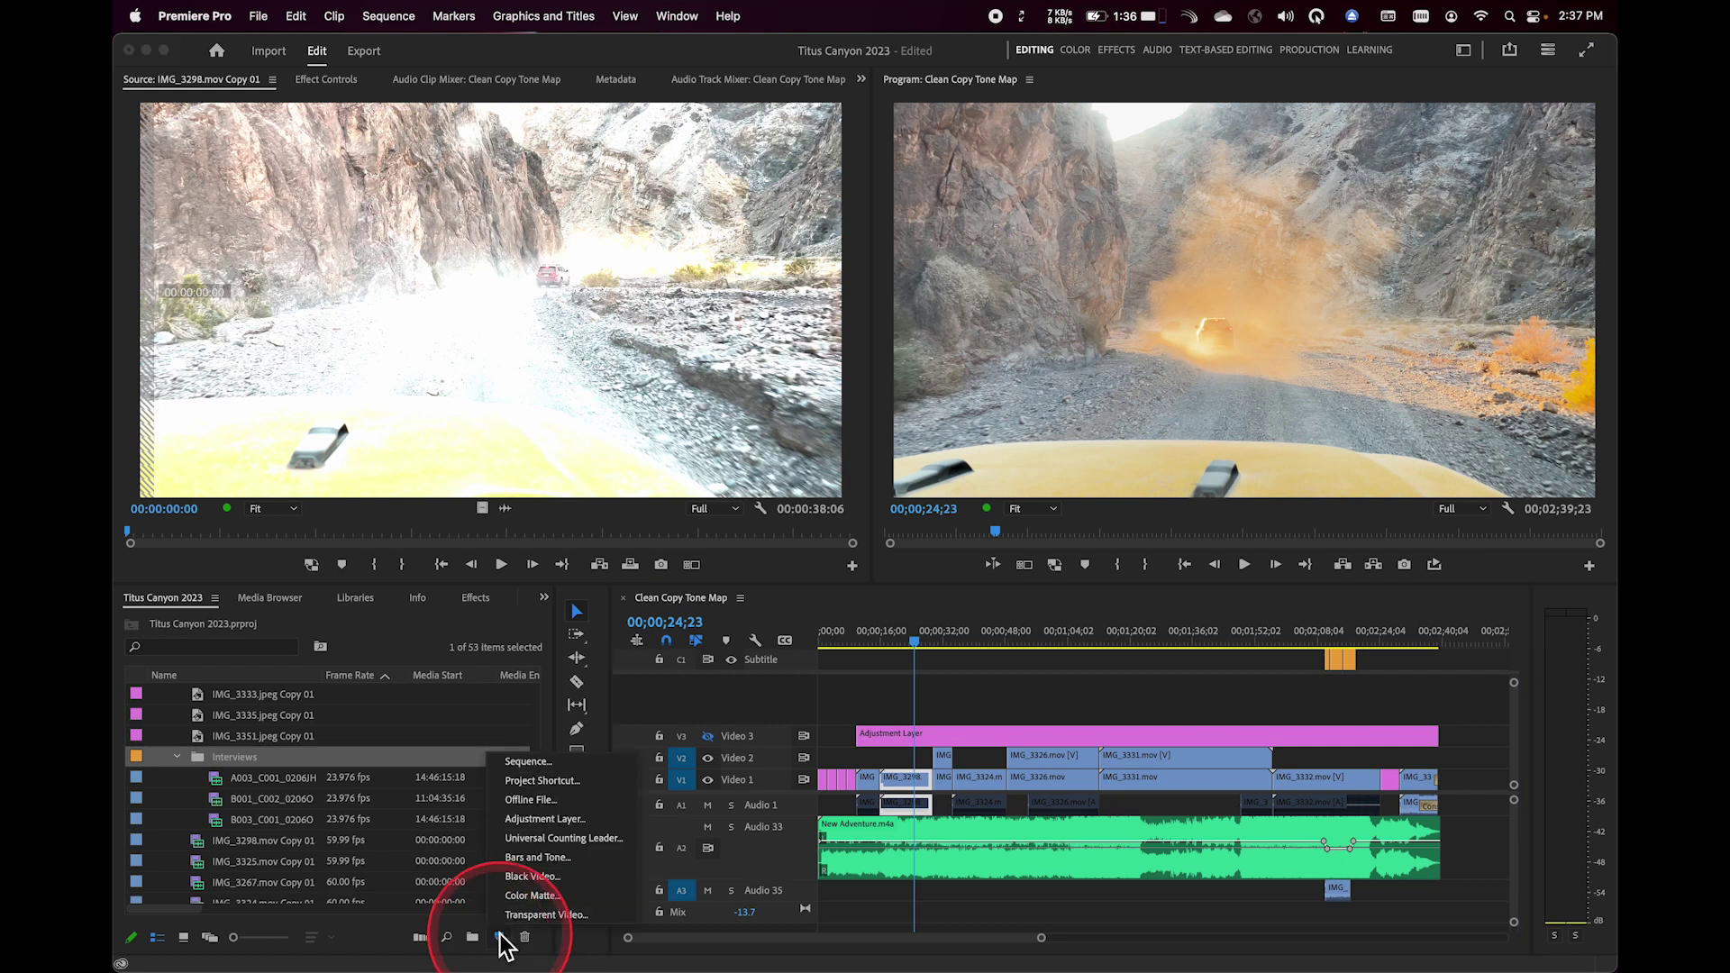
Step: Start a new sequence from the ARRI 1080p 29.97 preset and view its 1920×1080 settings
left_click(532, 764)
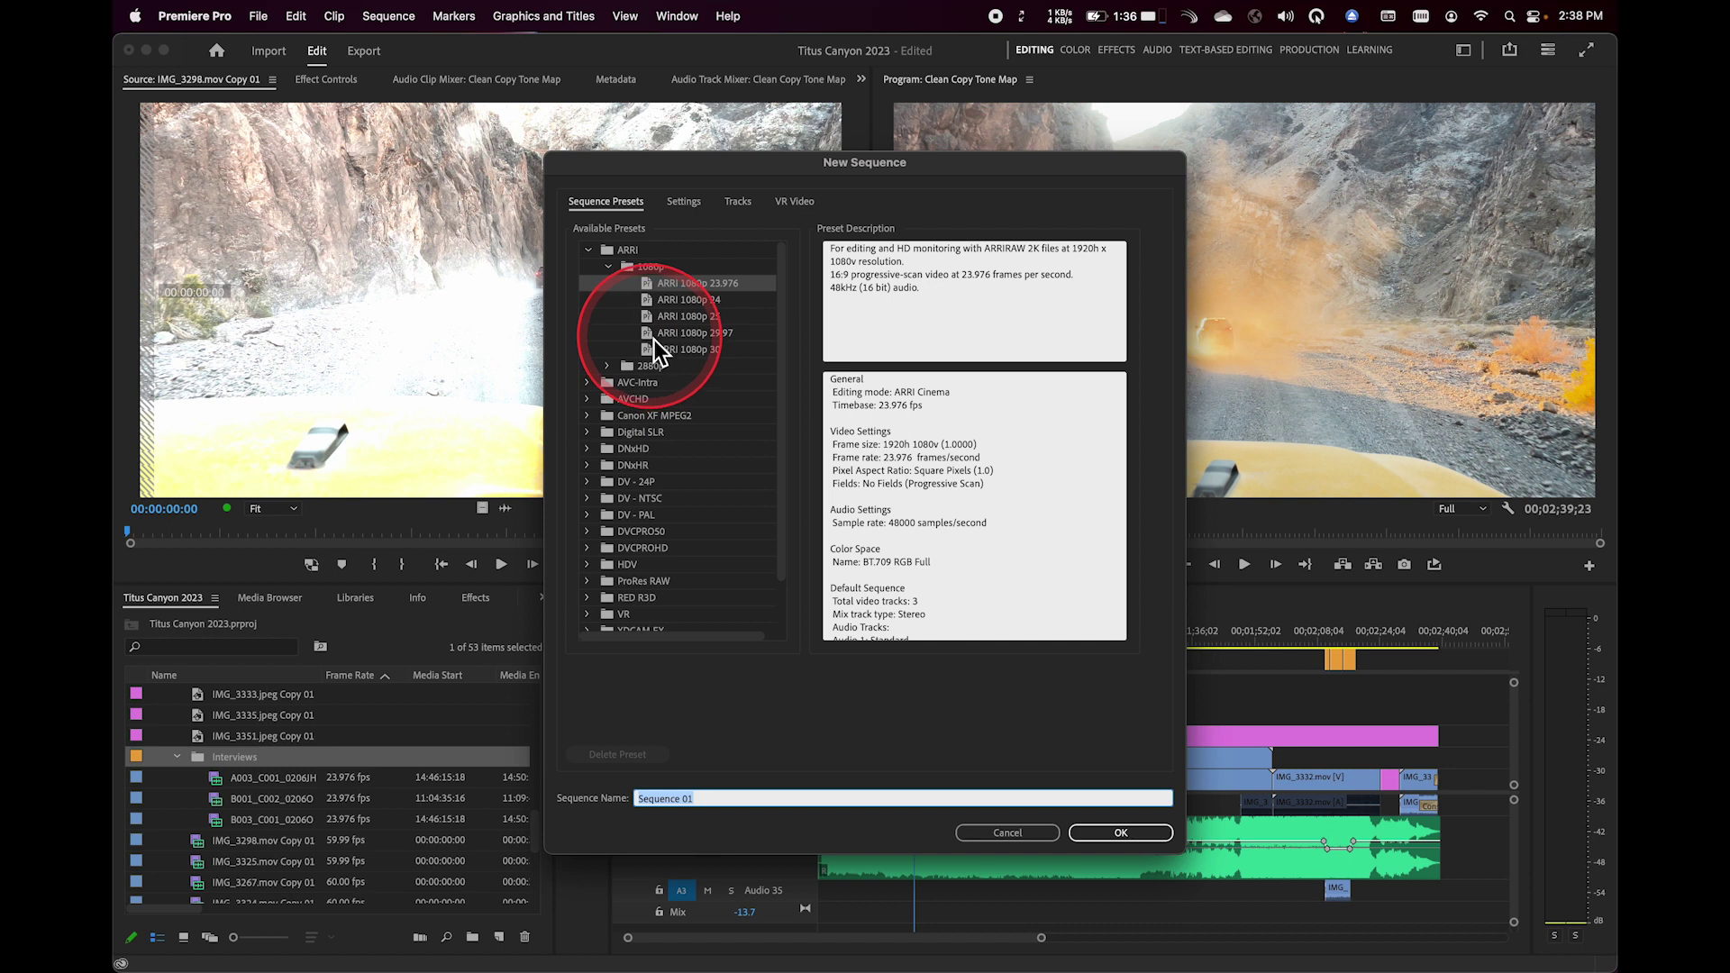
left_click(654, 338)
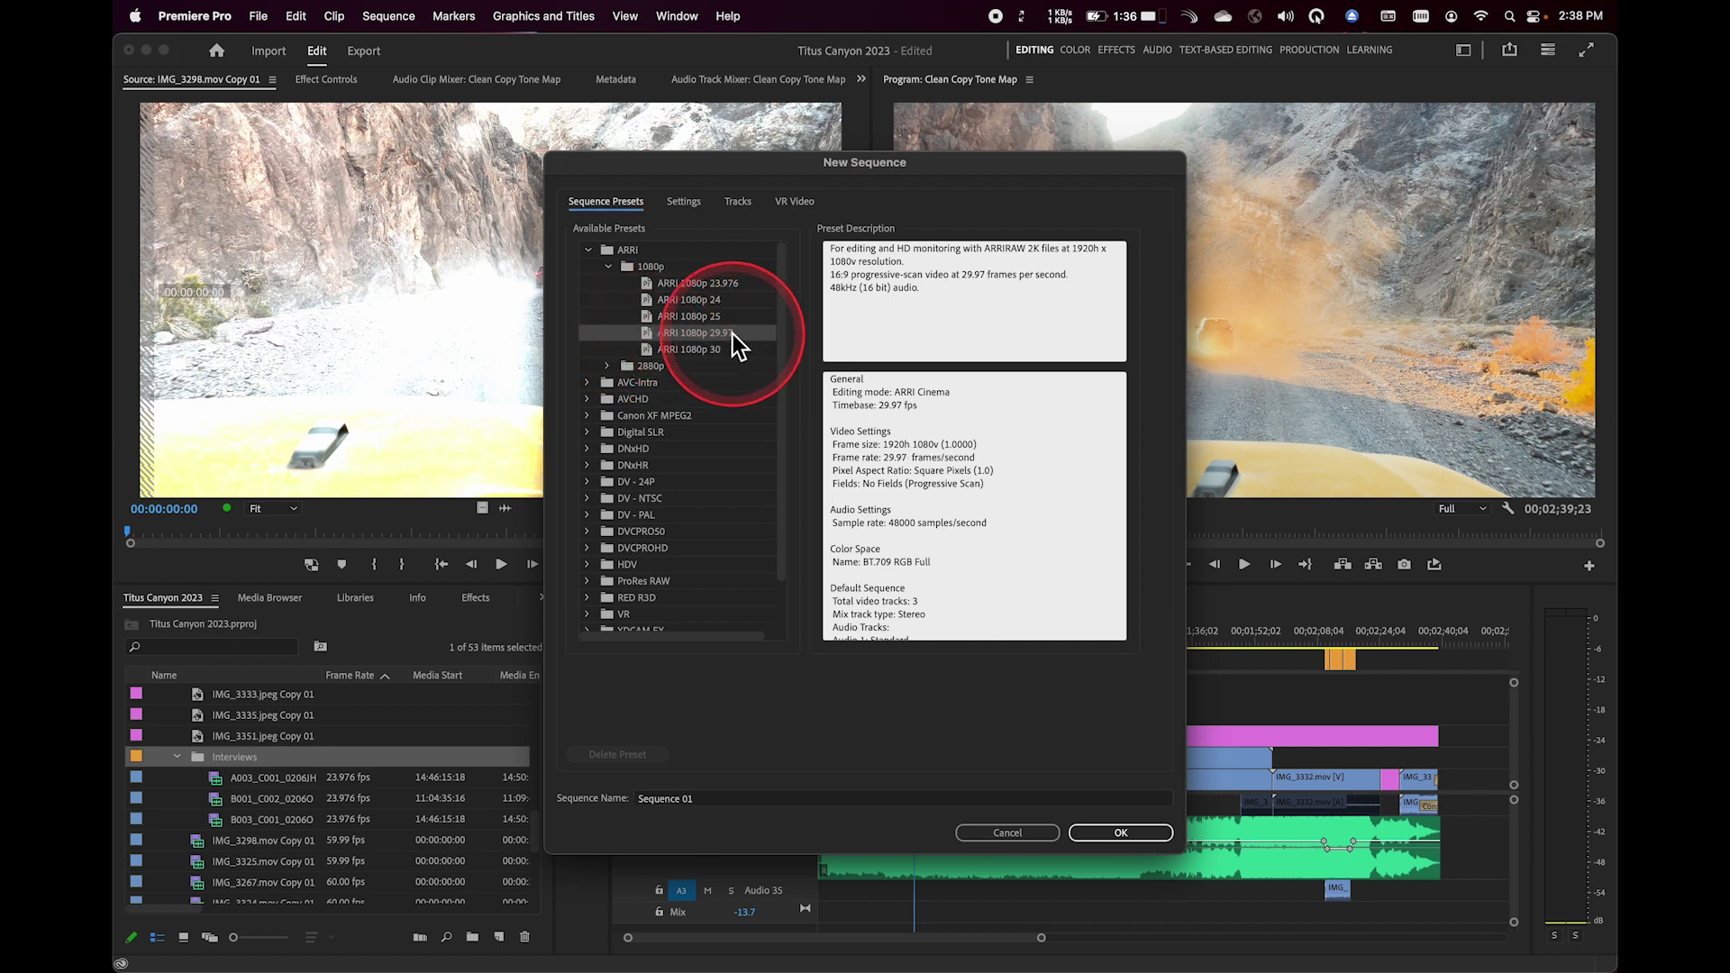
left_click(684, 202)
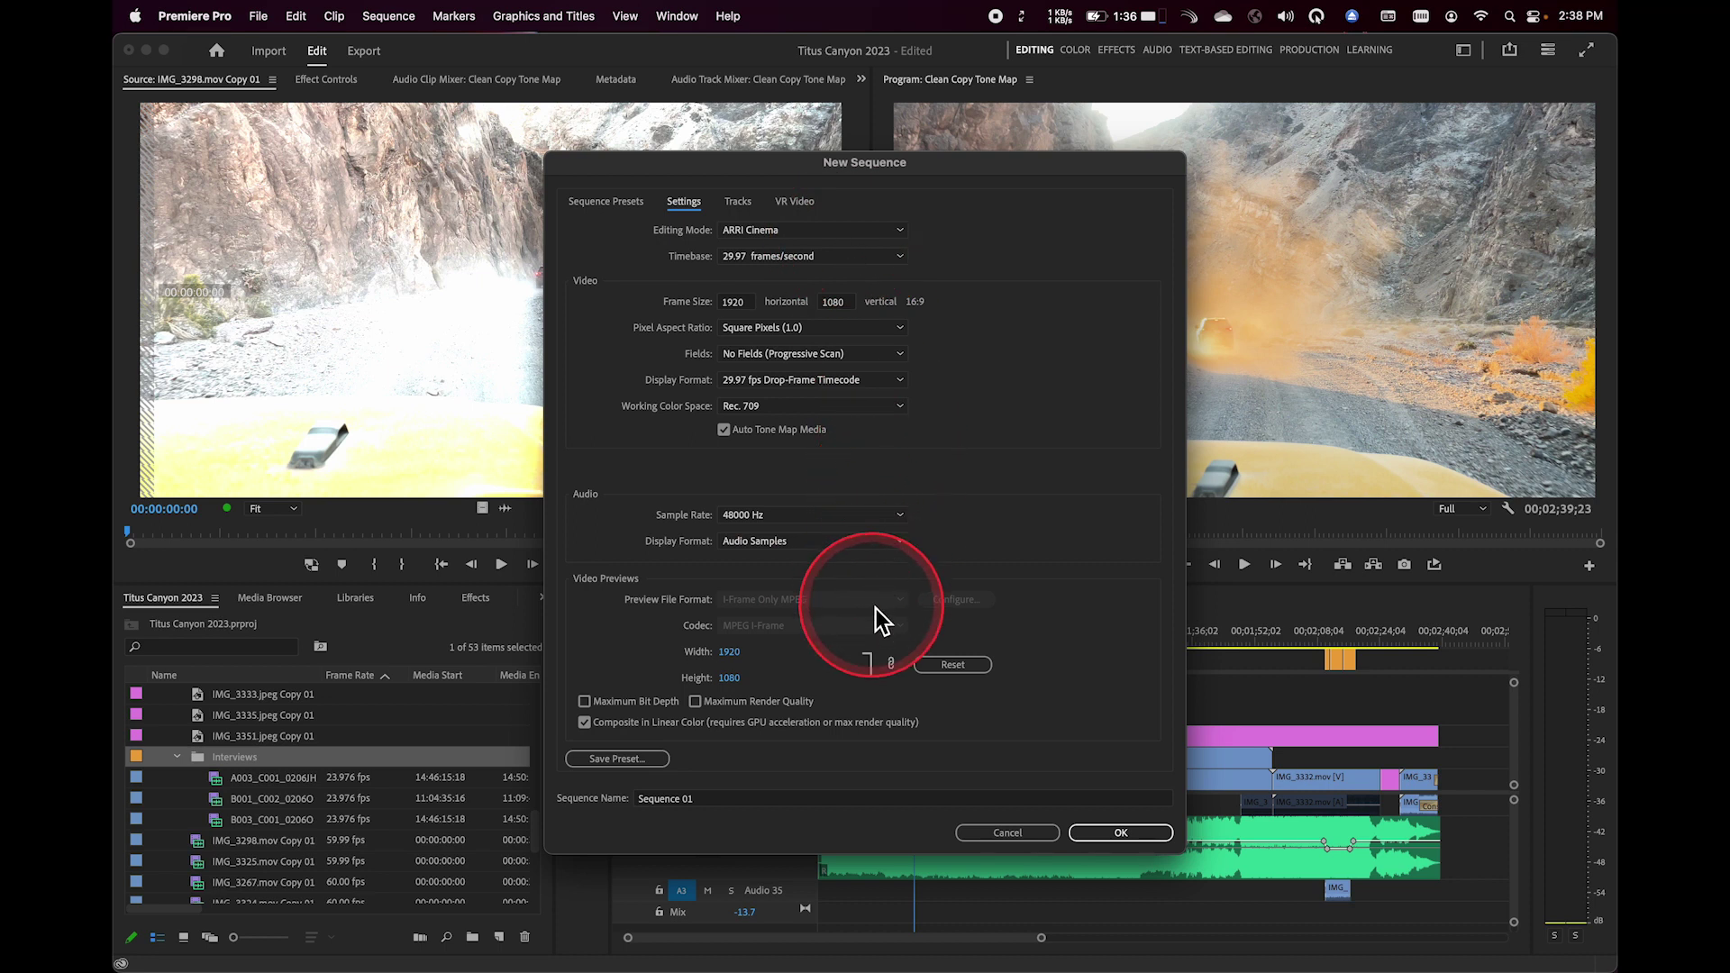
Step: Set the new sequence's editing mode to Custom and browse the four saved Custom presets
left_click(770, 230)
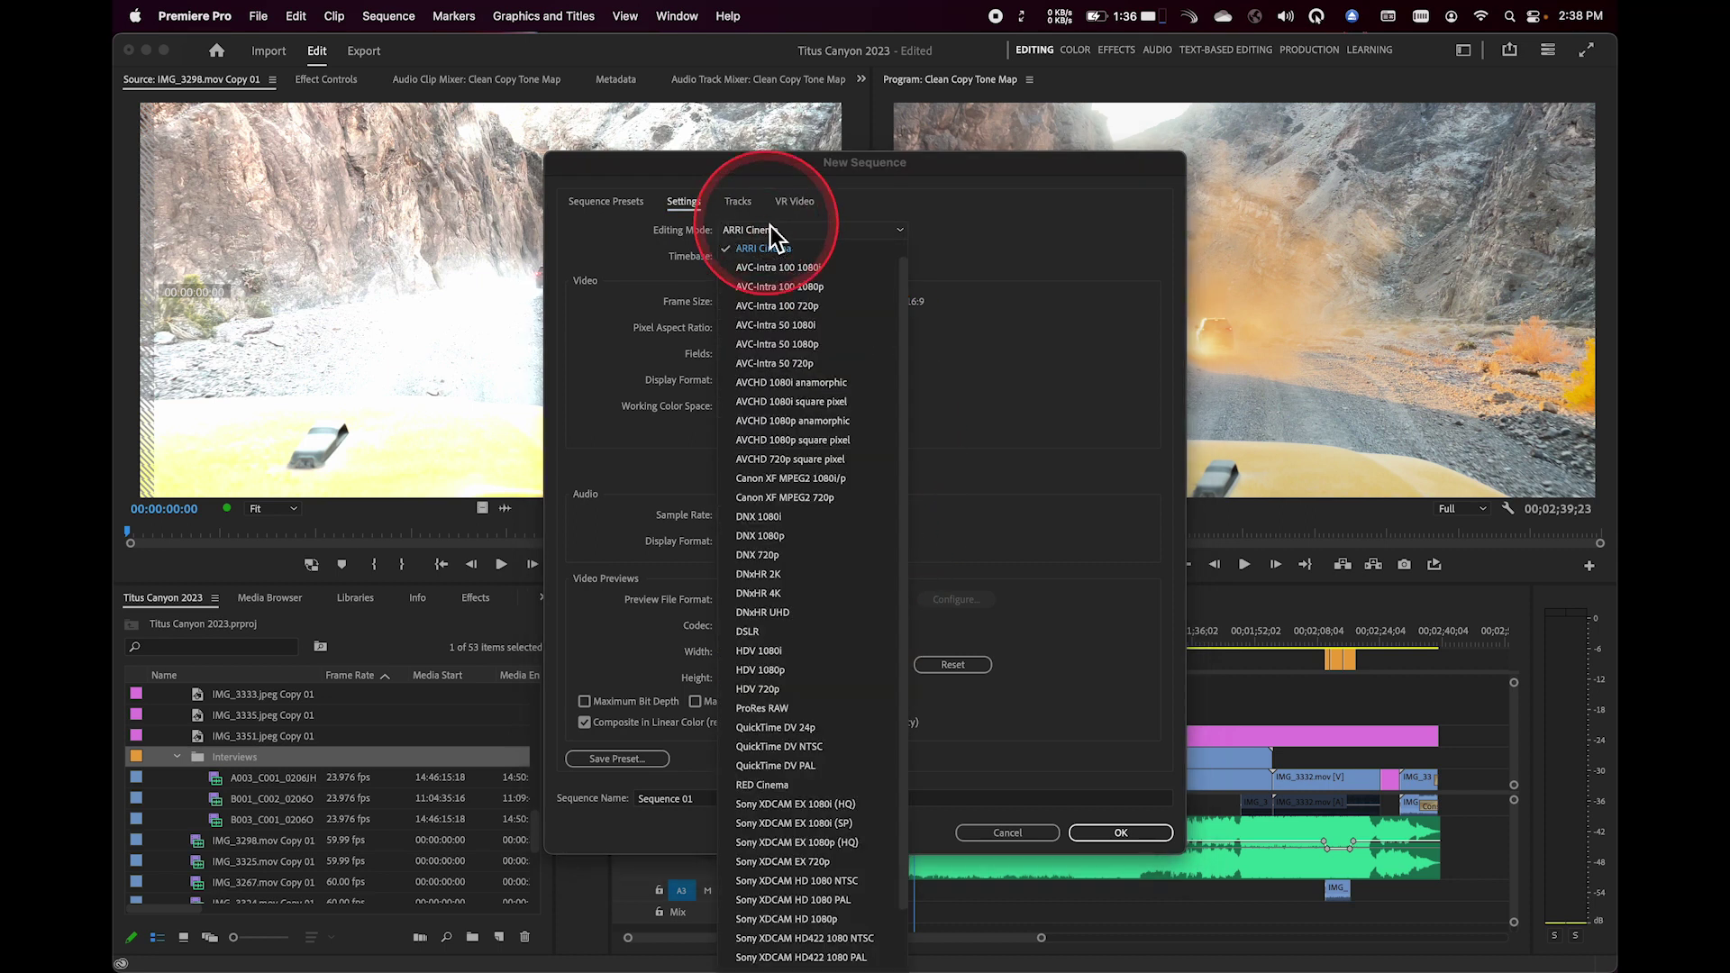
left_click(761, 250)
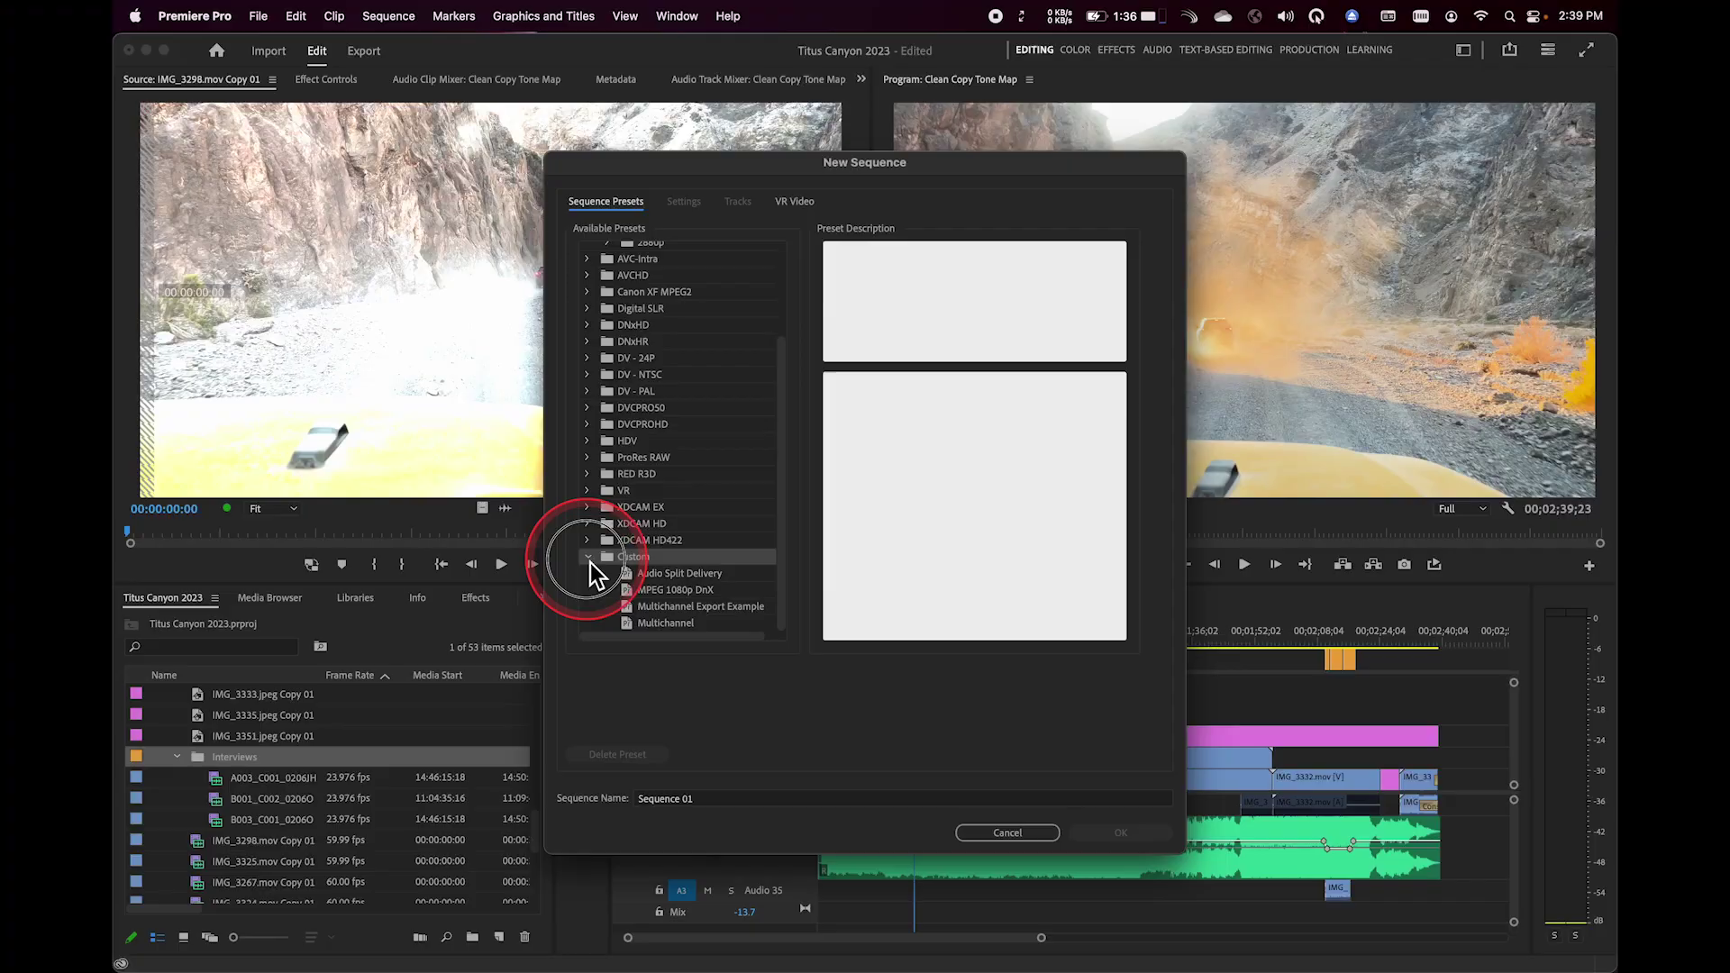
left_click(587, 559)
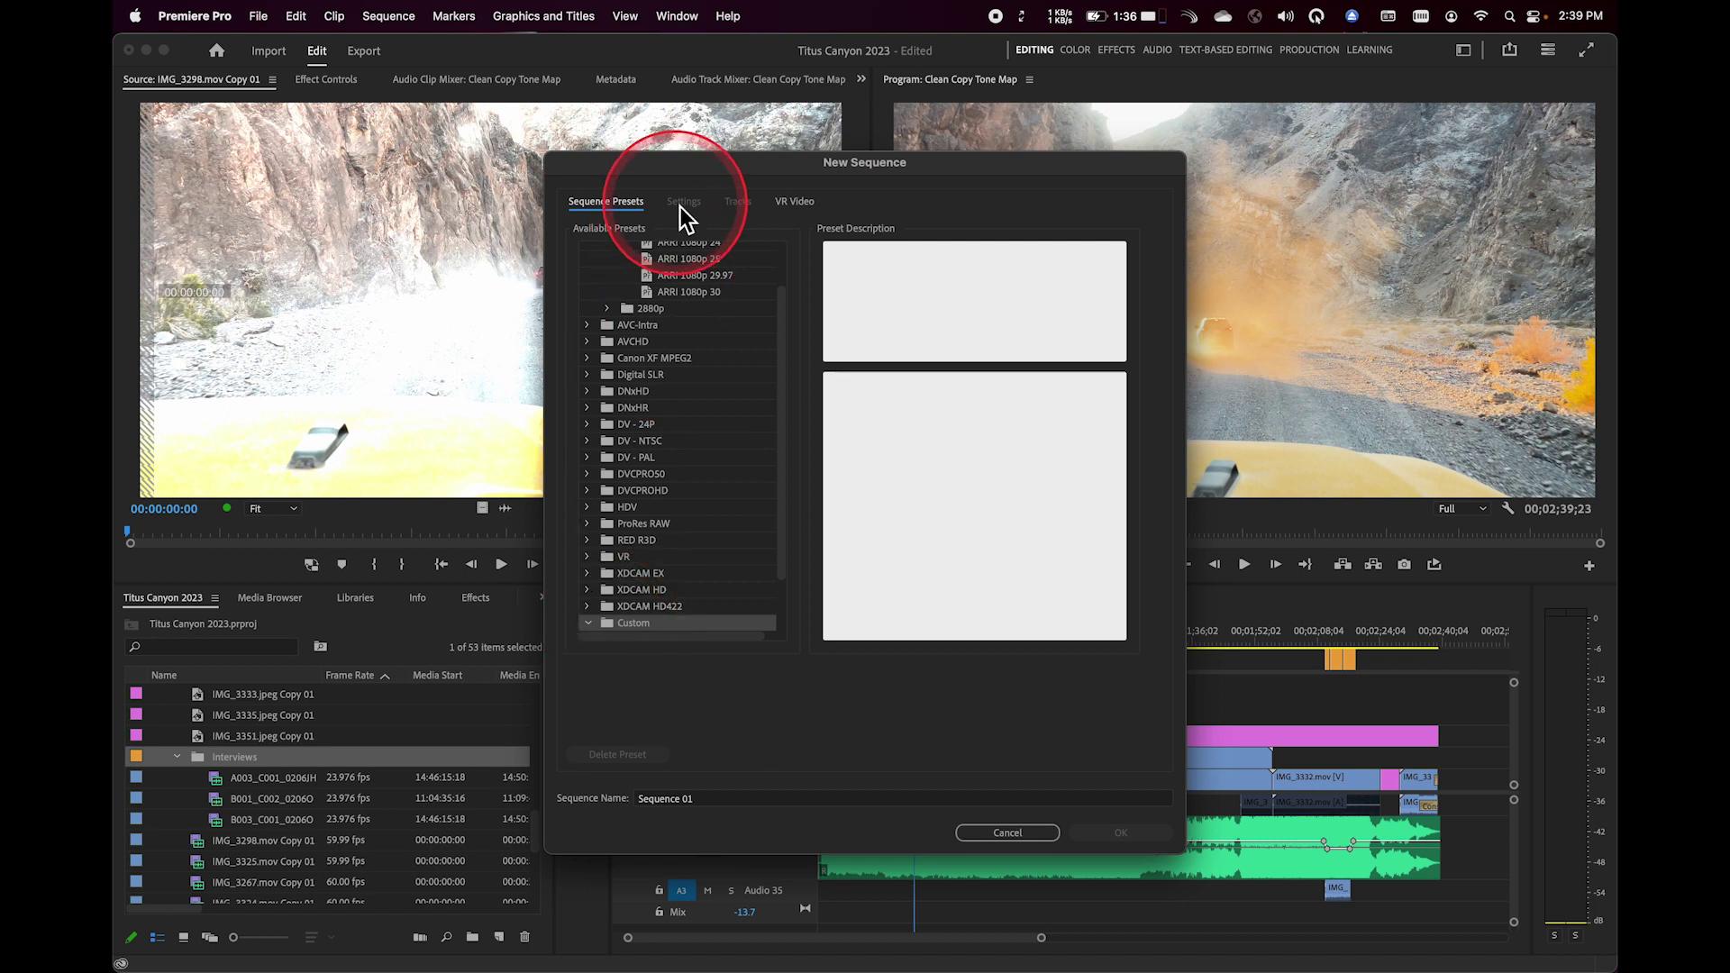
Step: Choose the ARRI 1080p 30 preset and review its settings: 1920×1080, 30.00 fps, Rec. 709
left_click(688, 292)
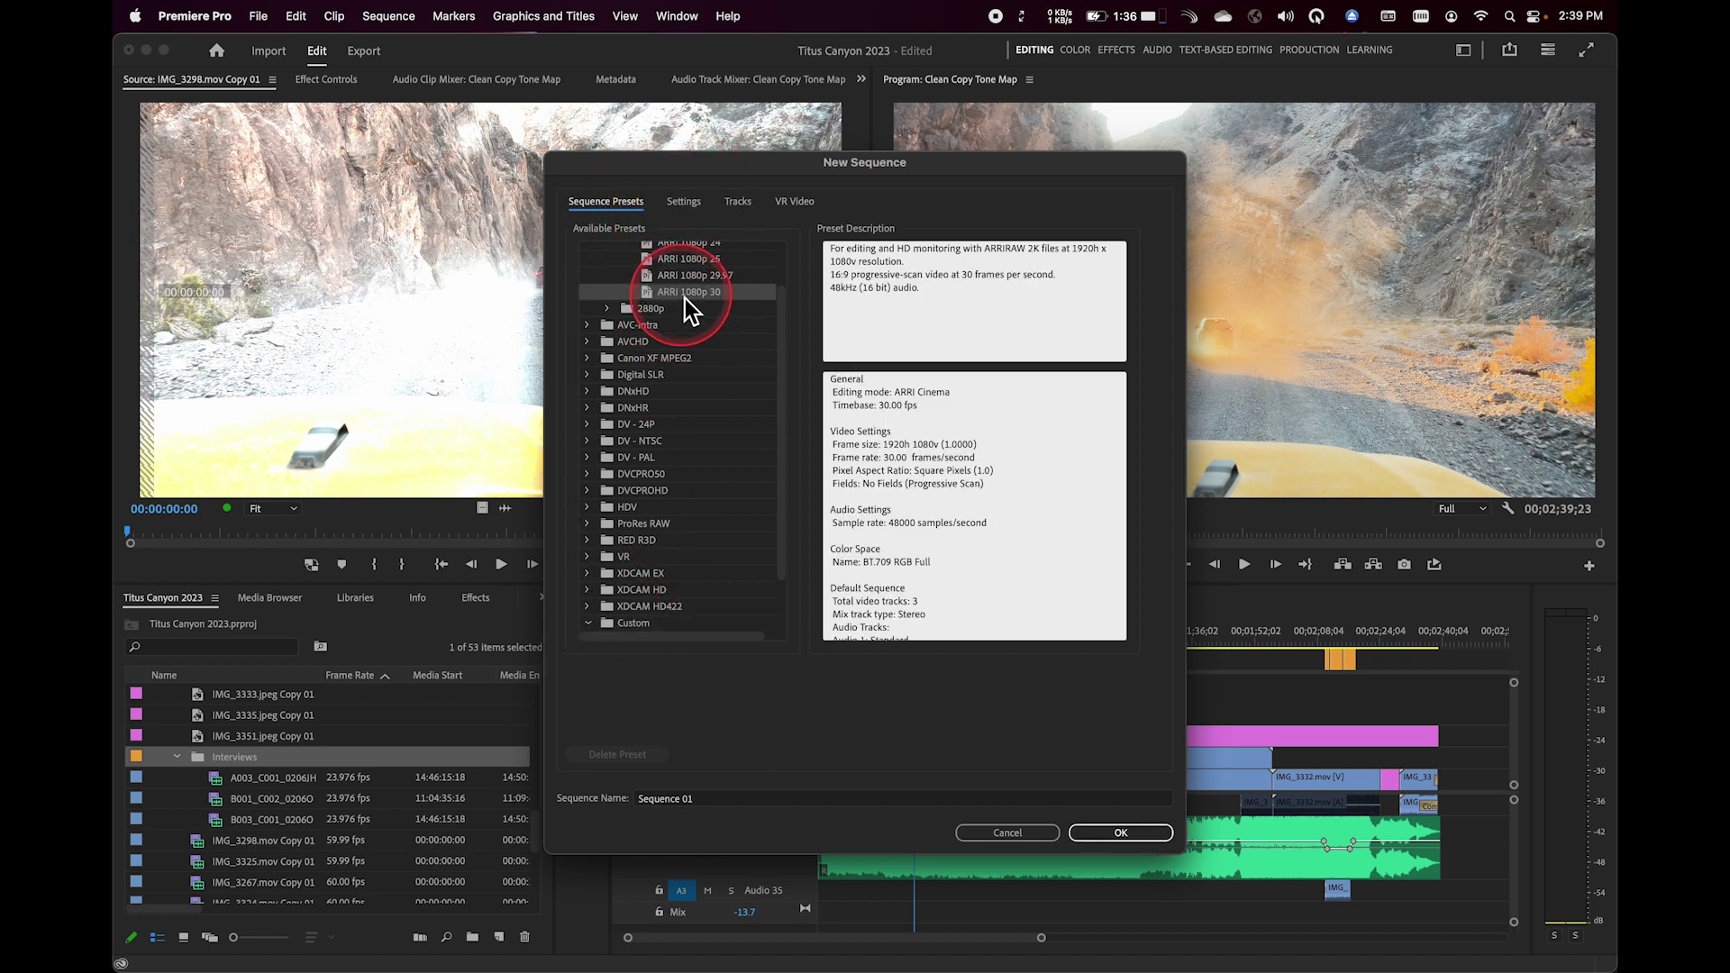
left_click(691, 202)
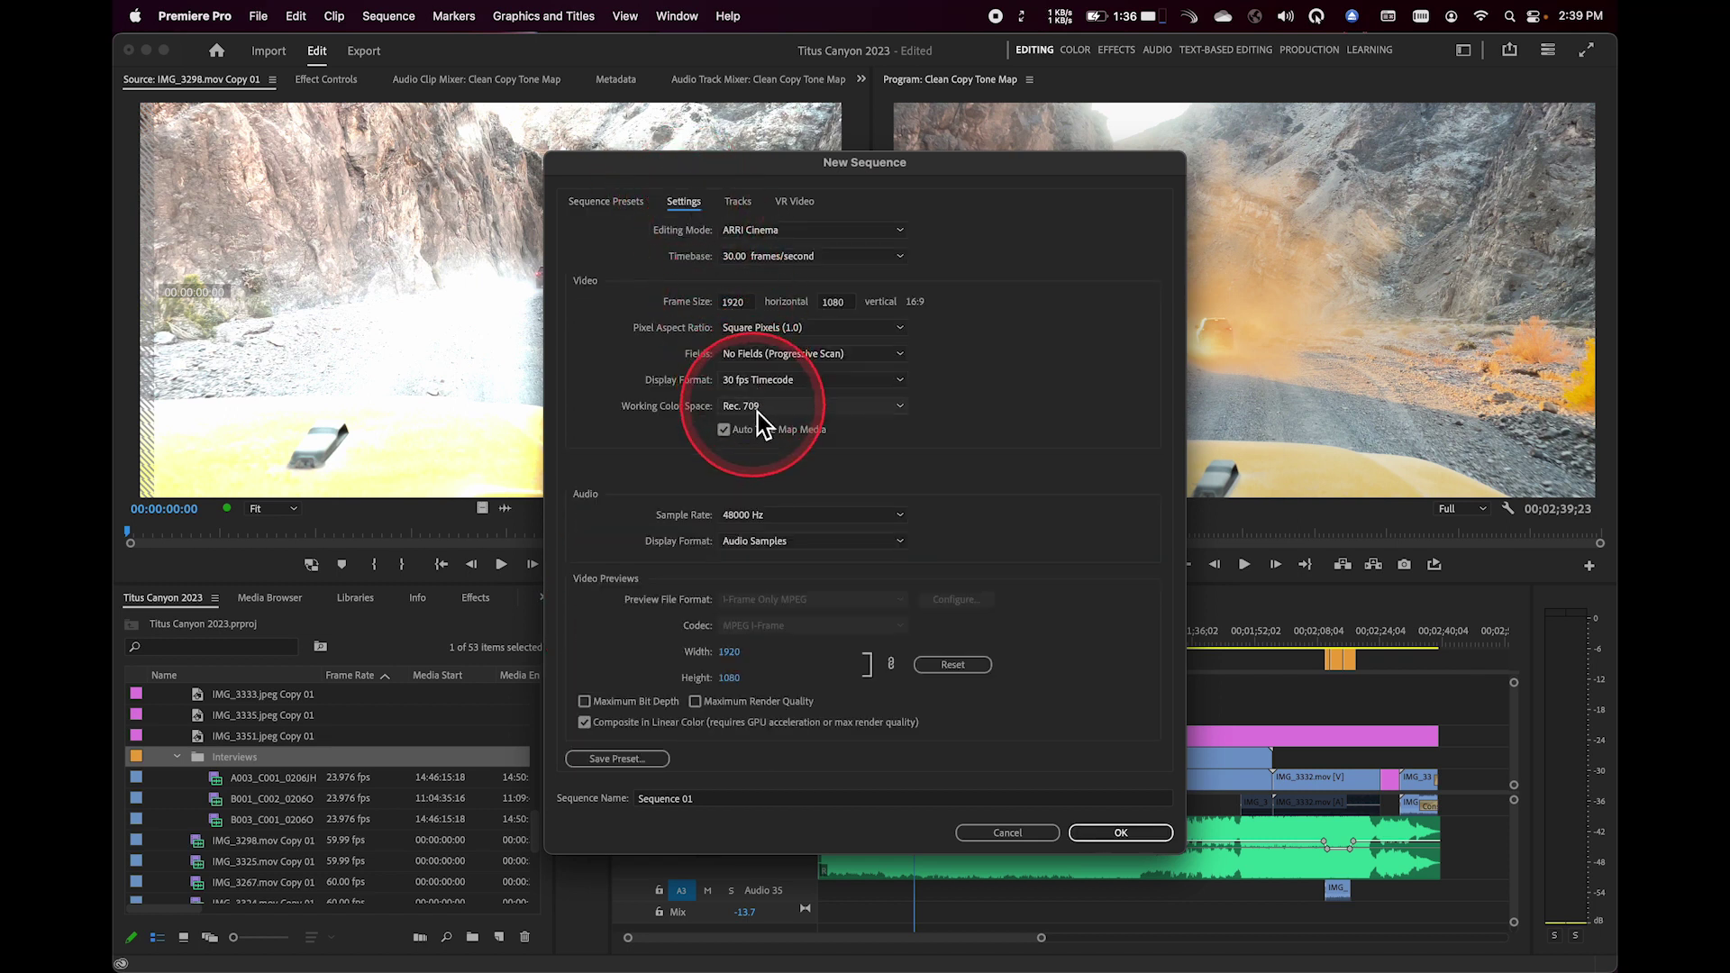
Step: Begin saving these settings as a sequence preset, then cancel the Save Sequence Preset dialog
left_click(615, 760)
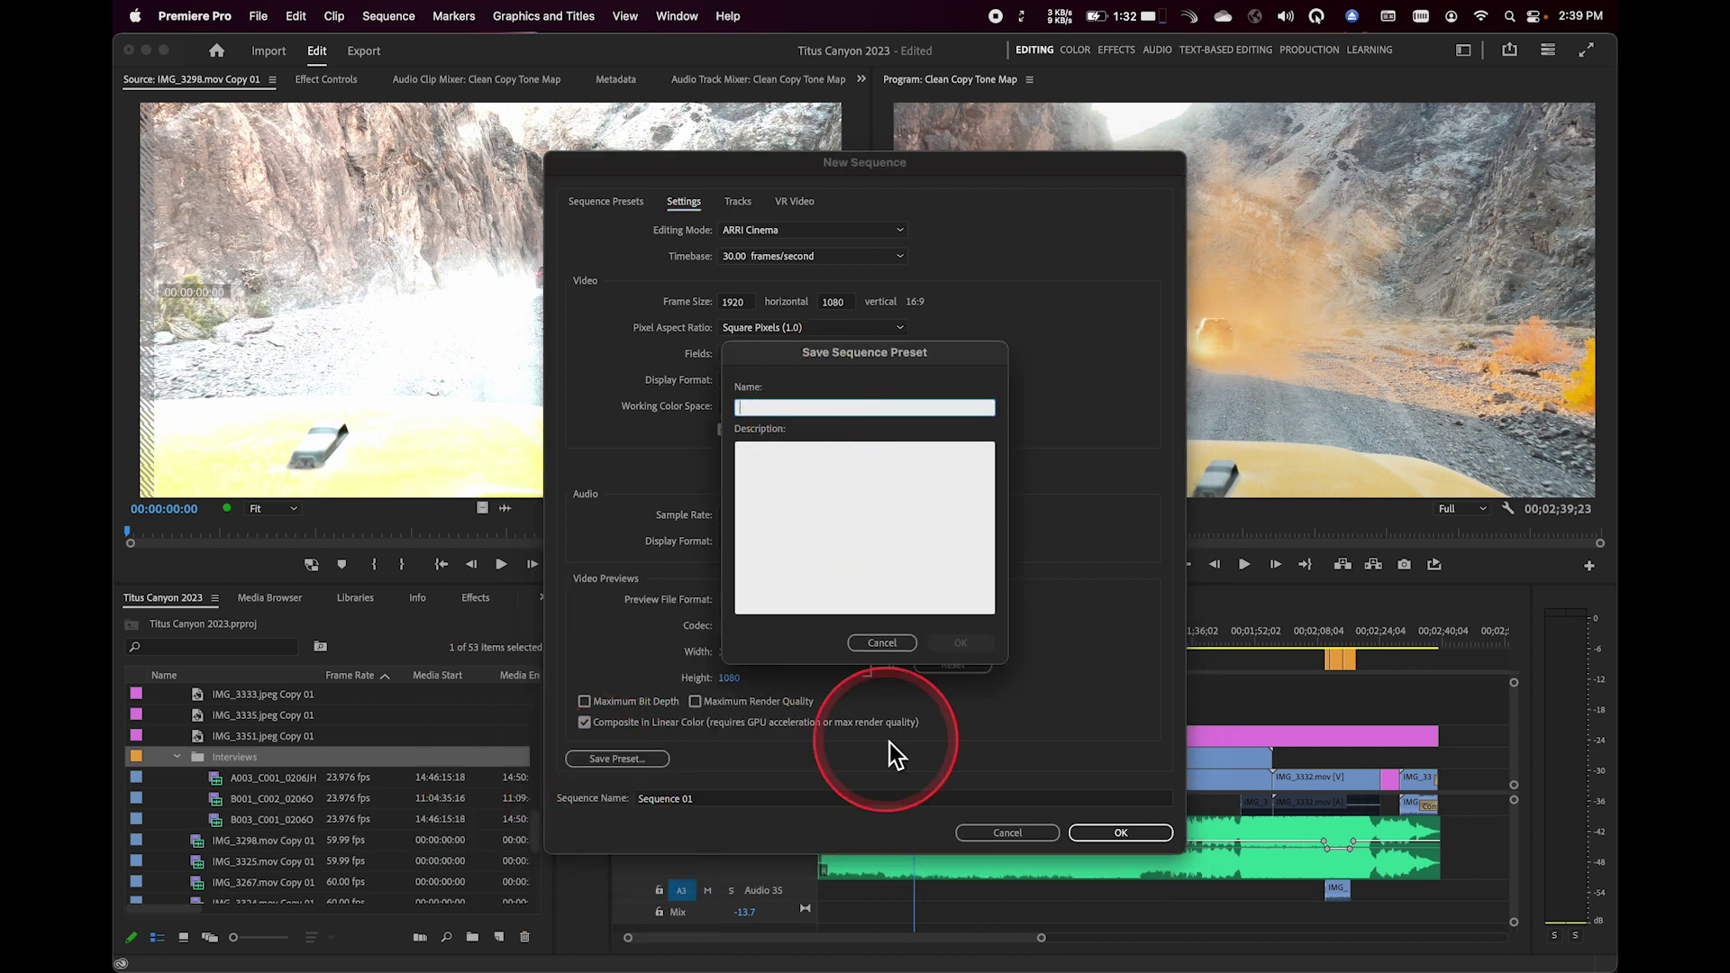
left_click(882, 643)
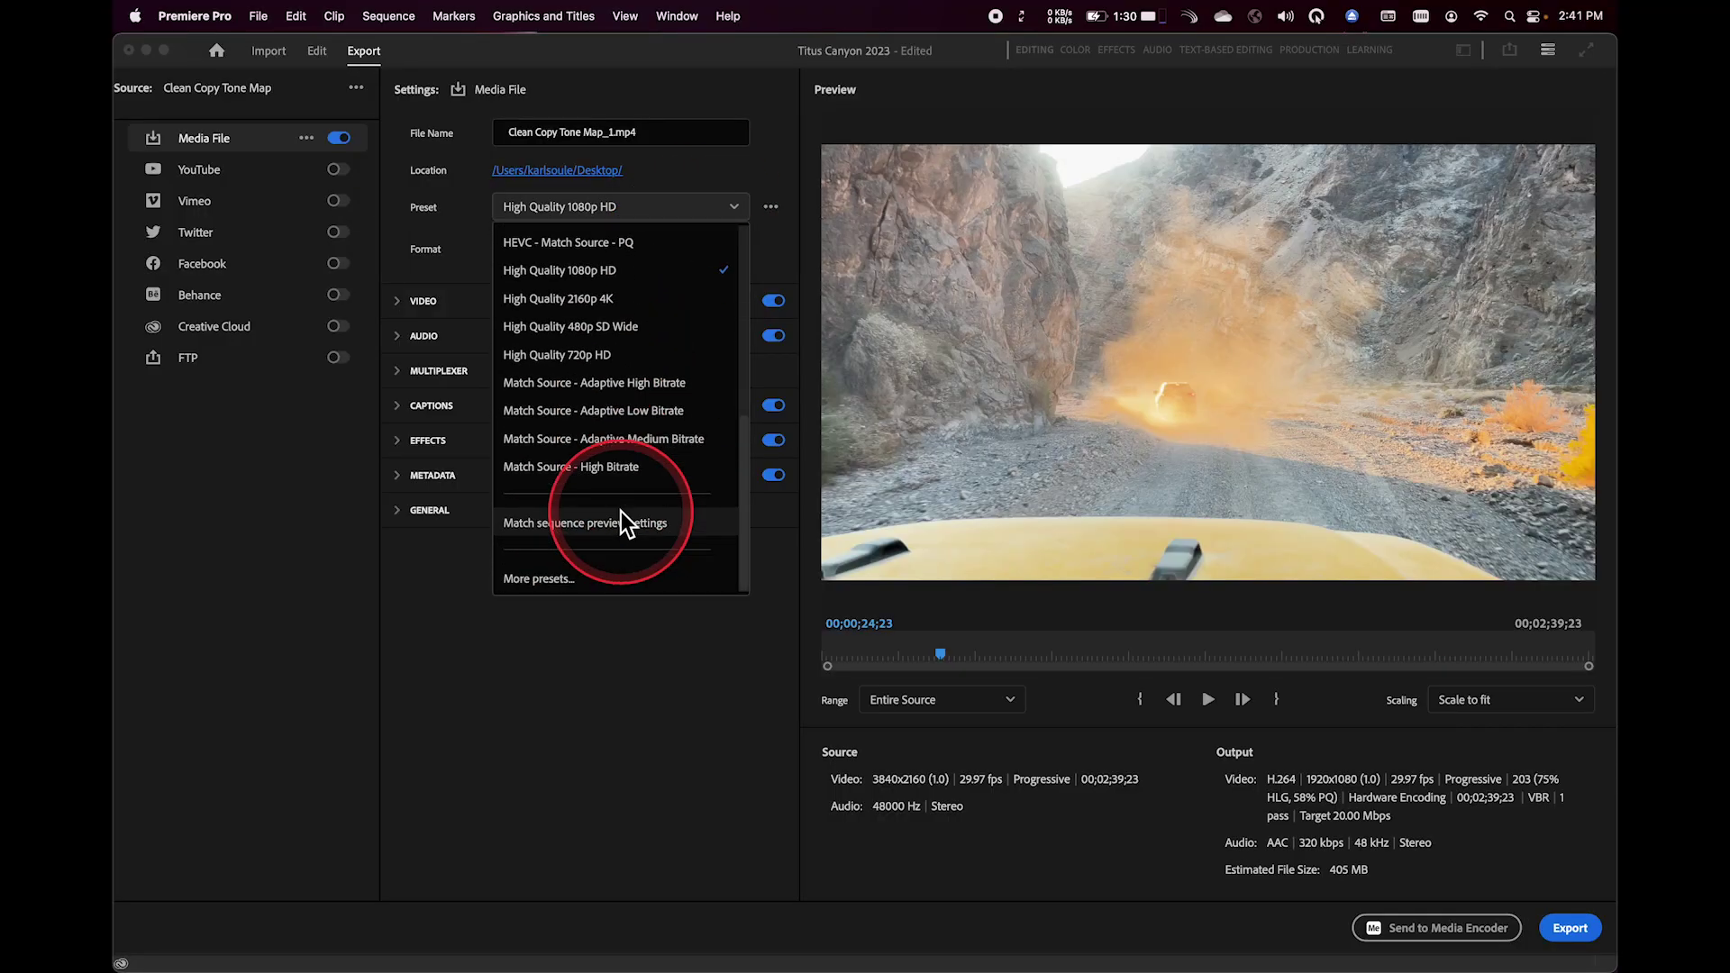
Step: Open the Preset Manager and filter it by 'dnx' to list the DNX HQ 1920×1080 presets
left_click(543, 581)
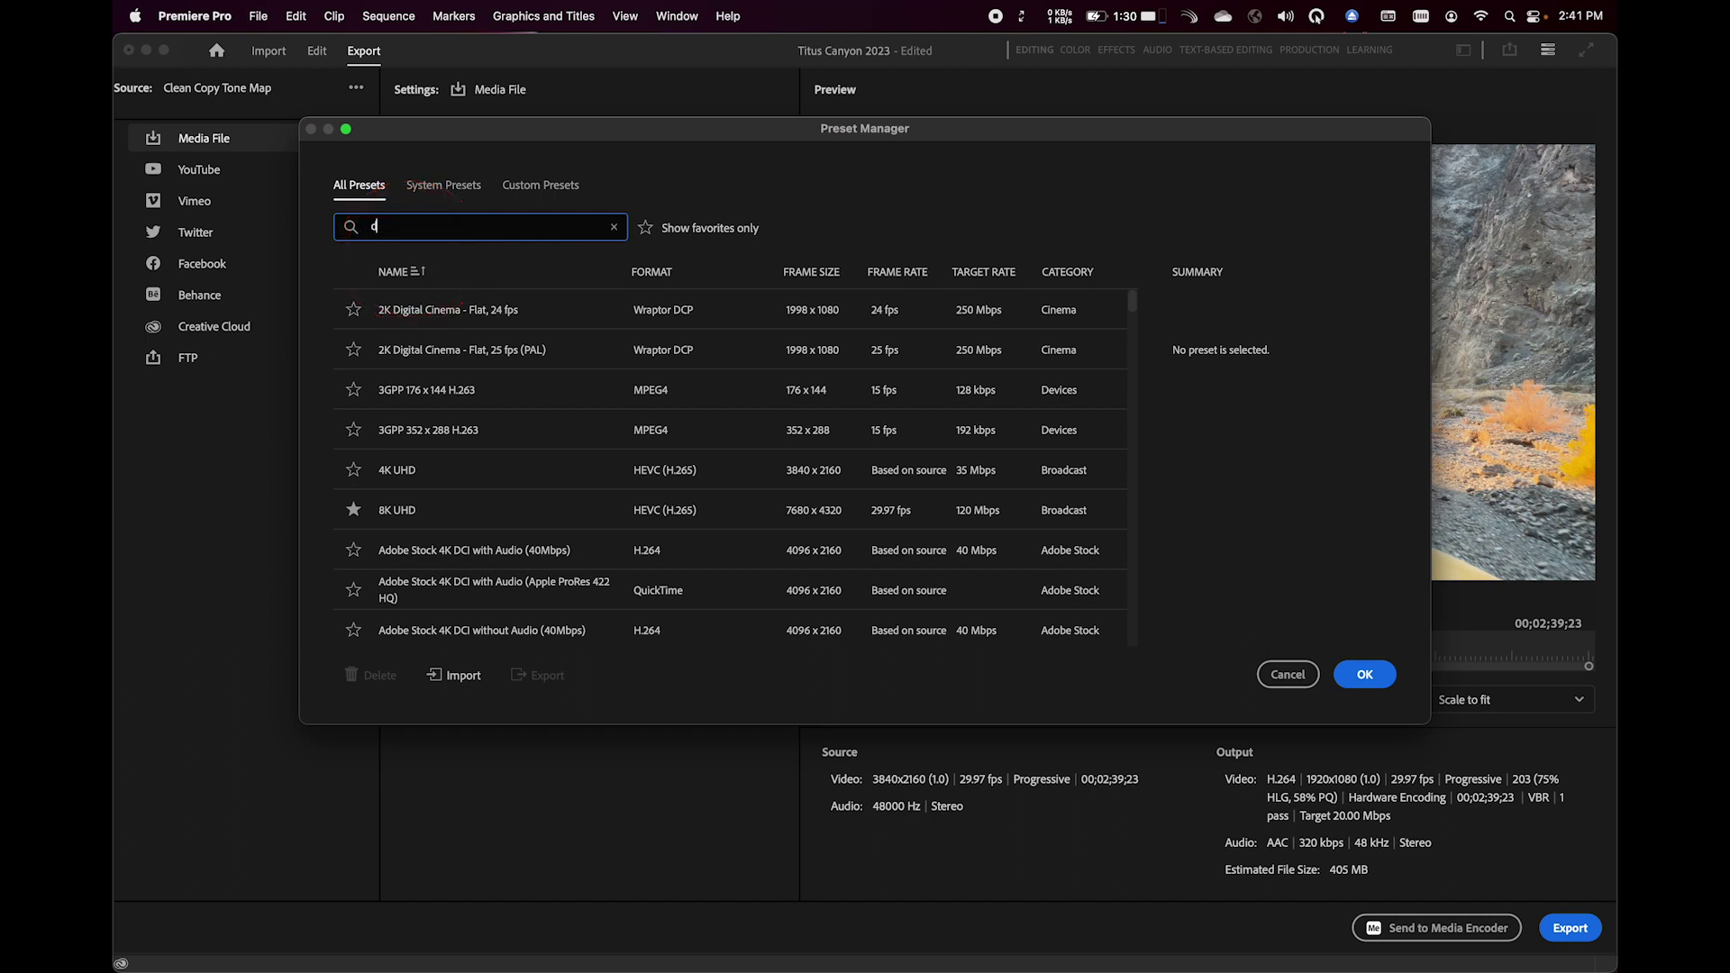
type("dn")
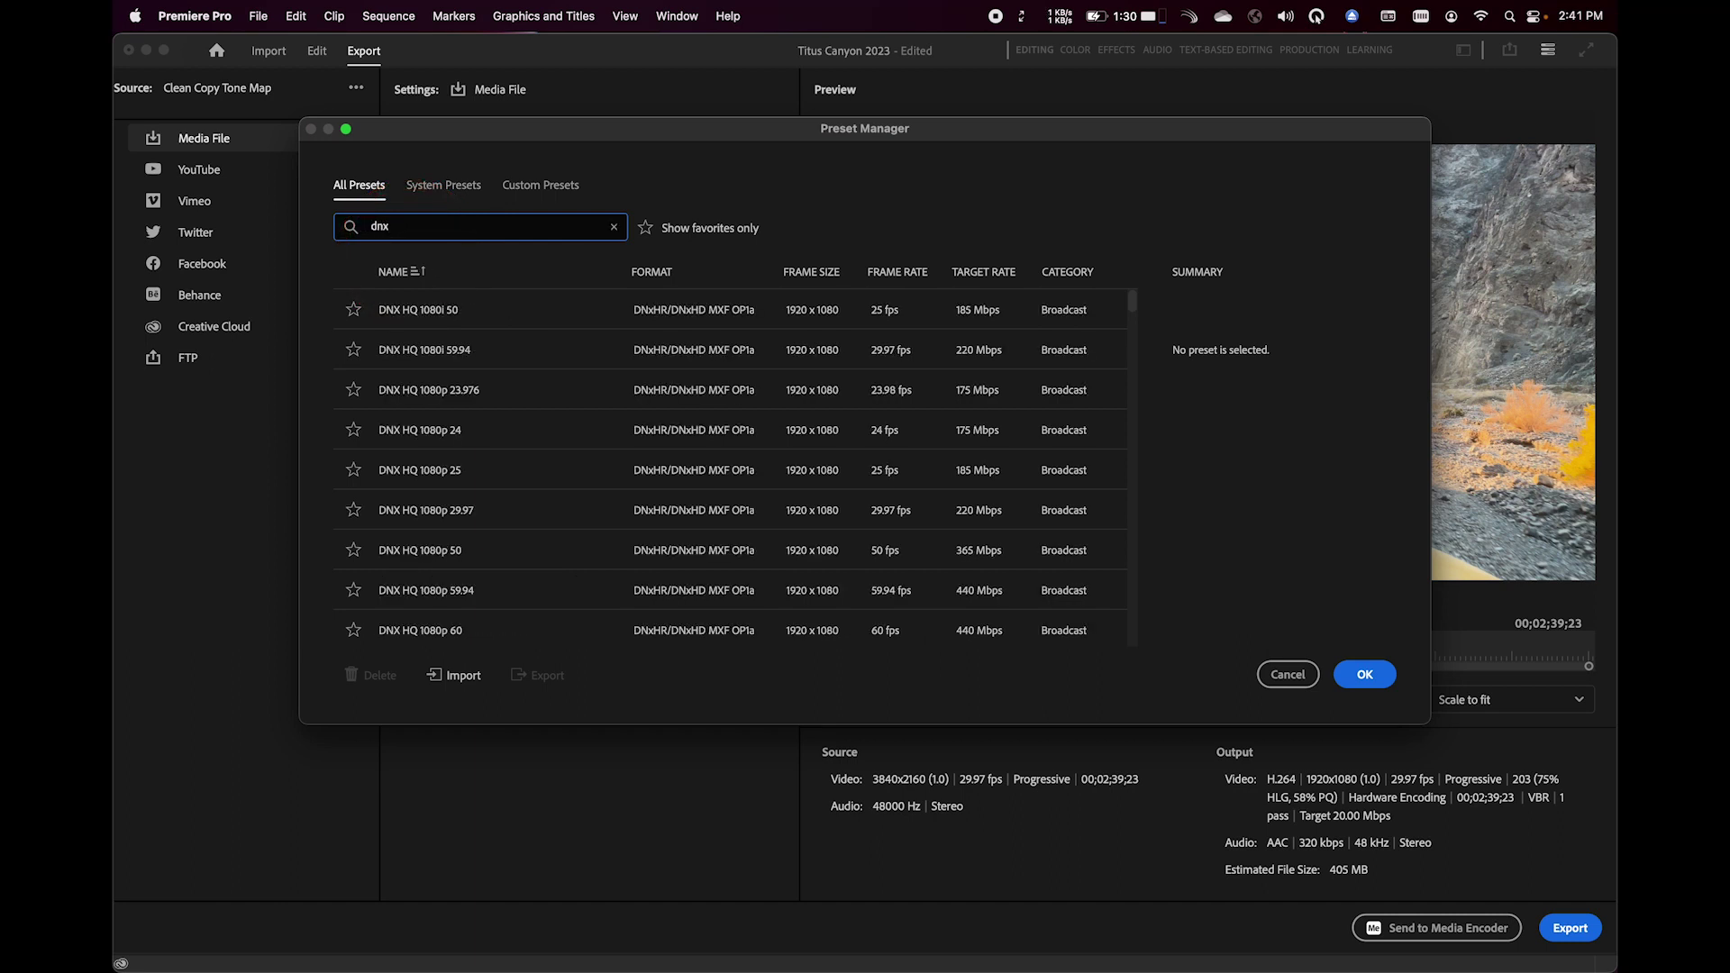
type("x")
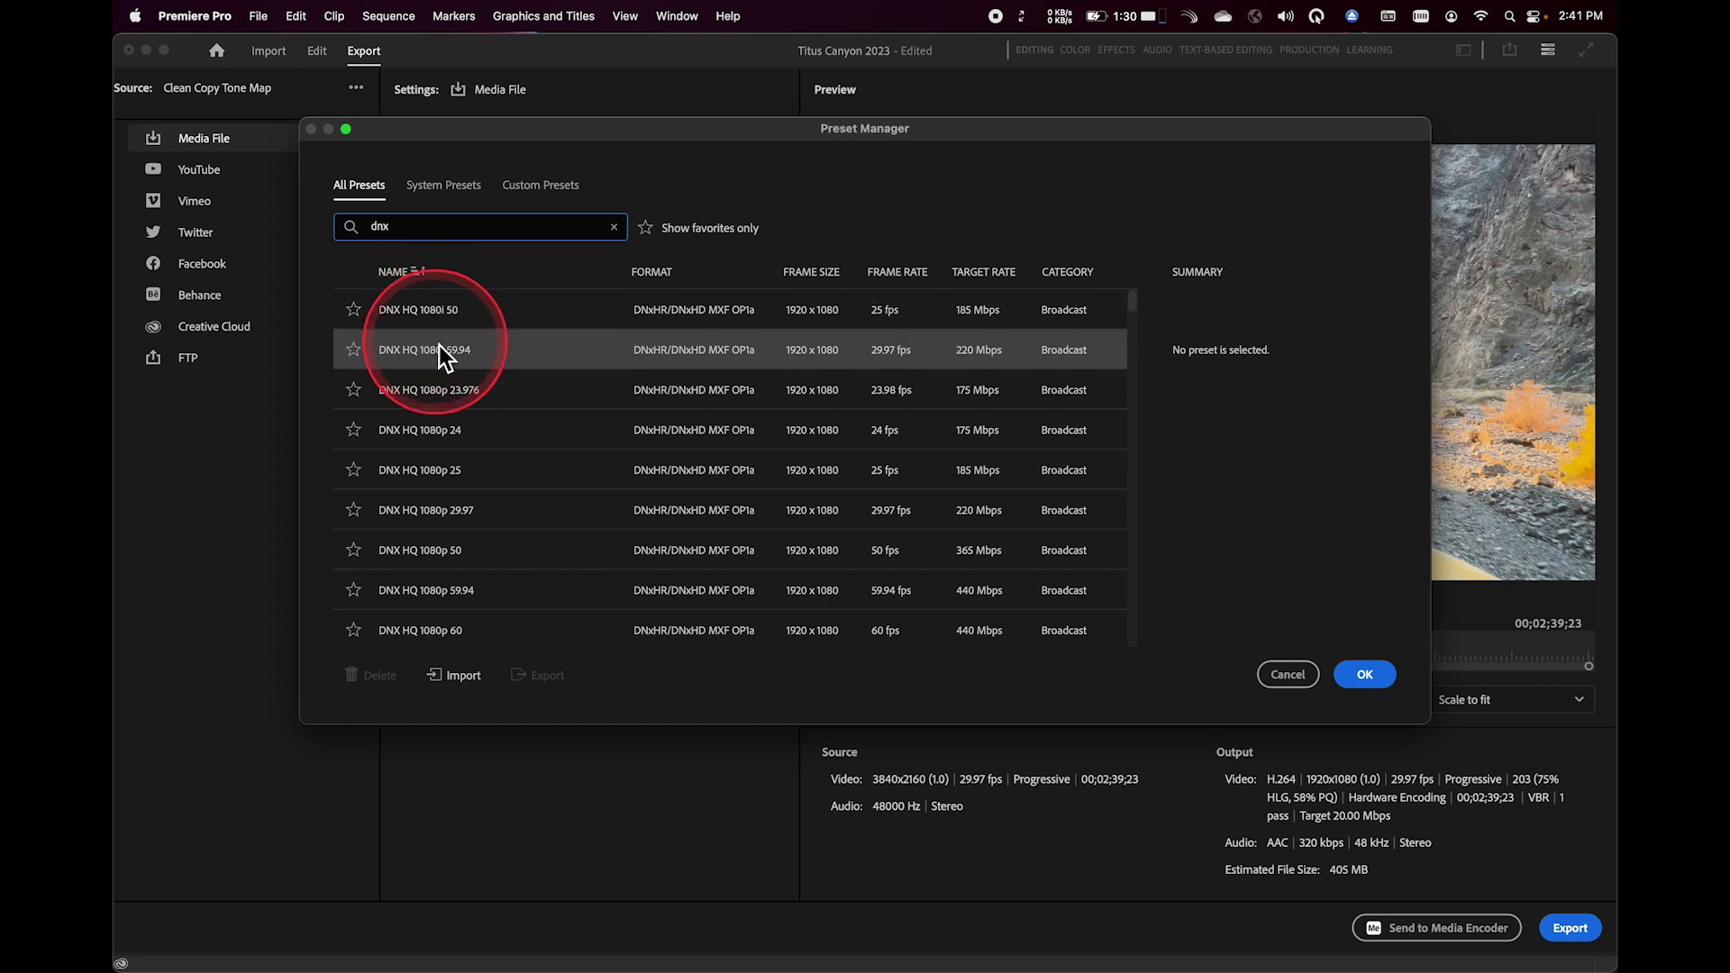
scroll(414, 447, "down", 4)
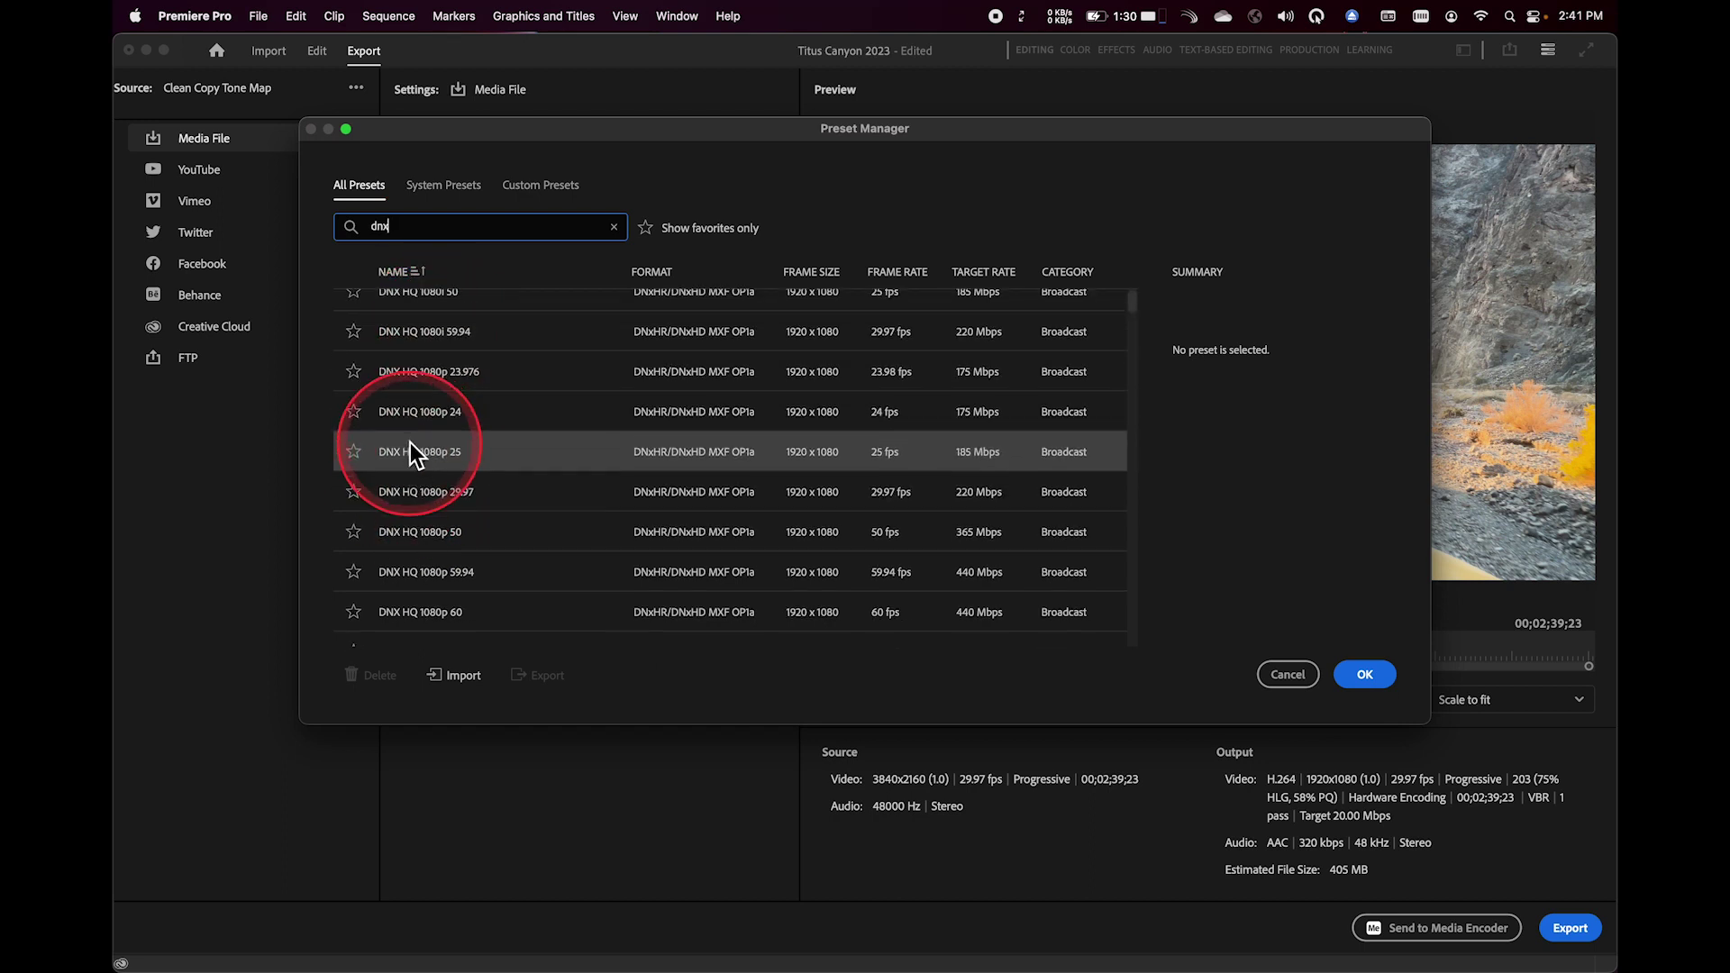
scroll(409, 442, "down", 8)
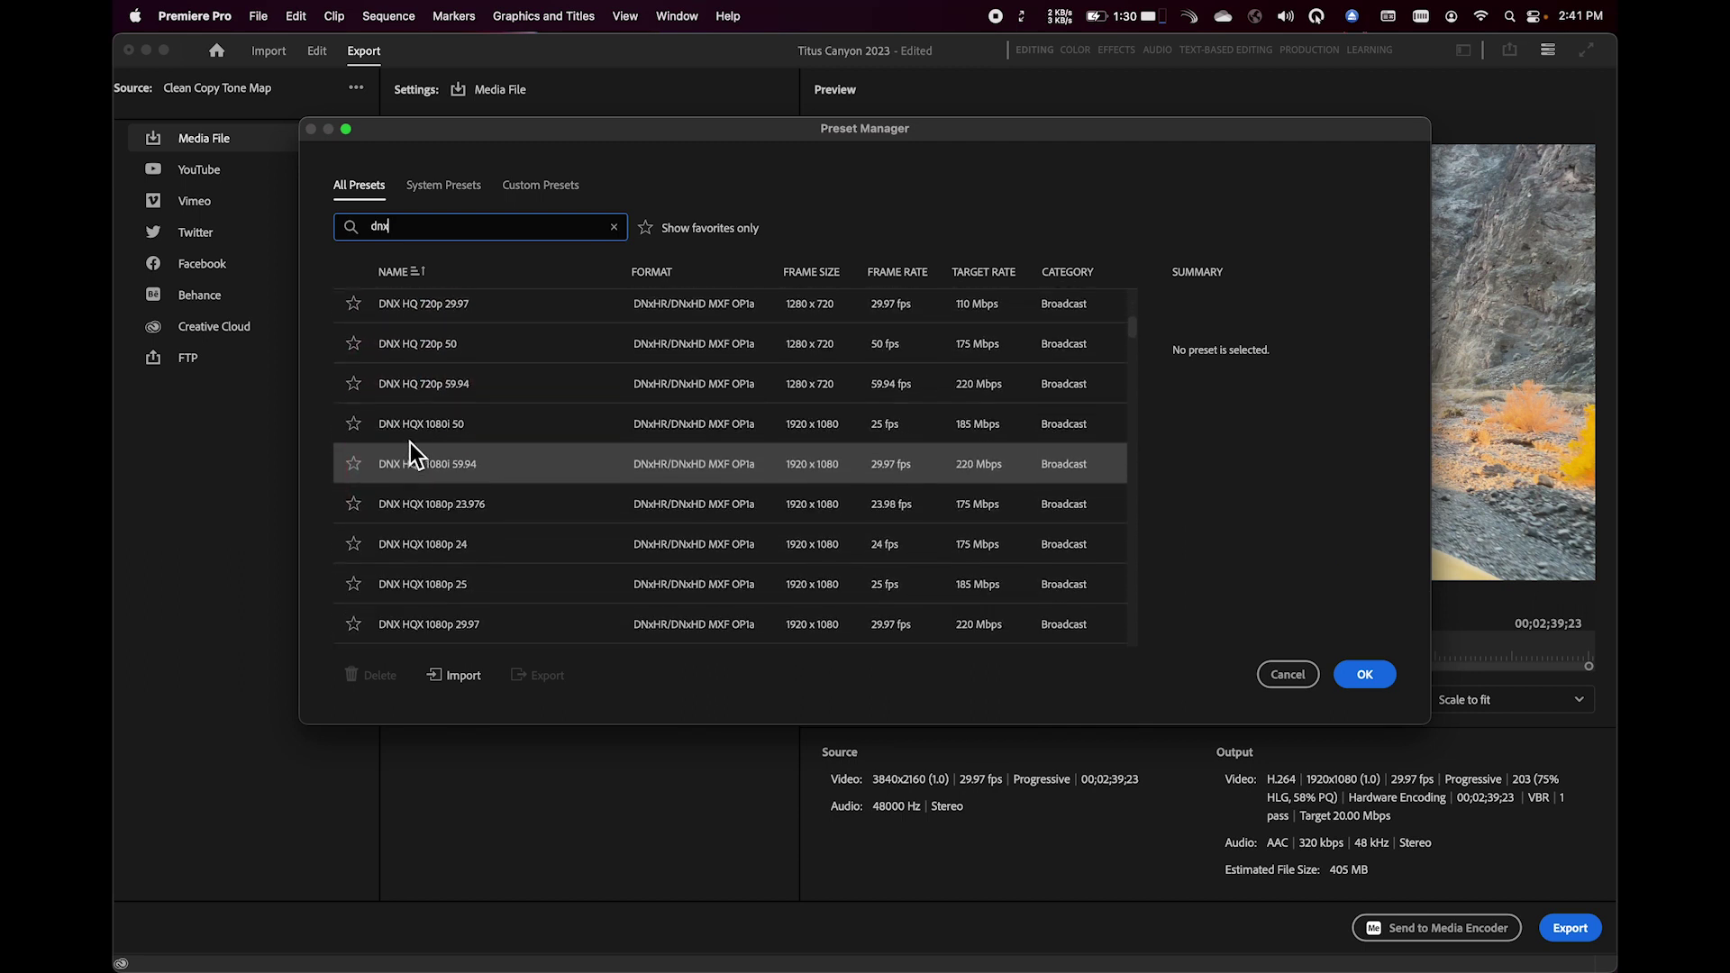
scroll(409, 441, "down", 13)
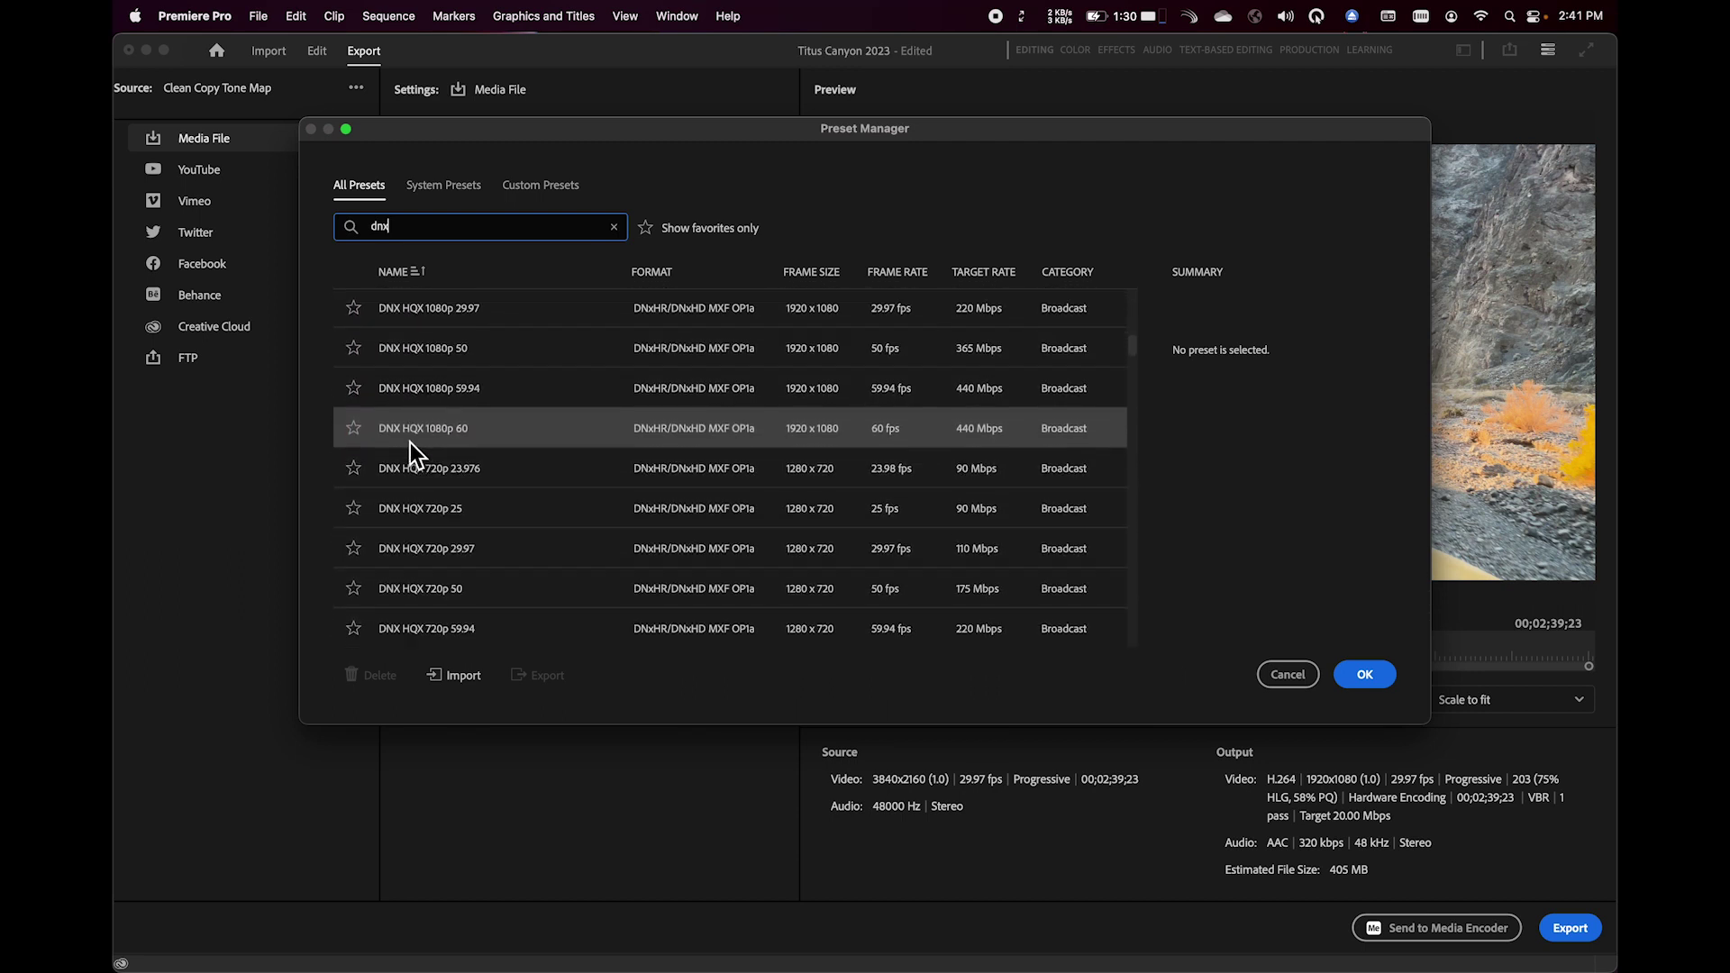
scroll(409, 442, "down", 2)
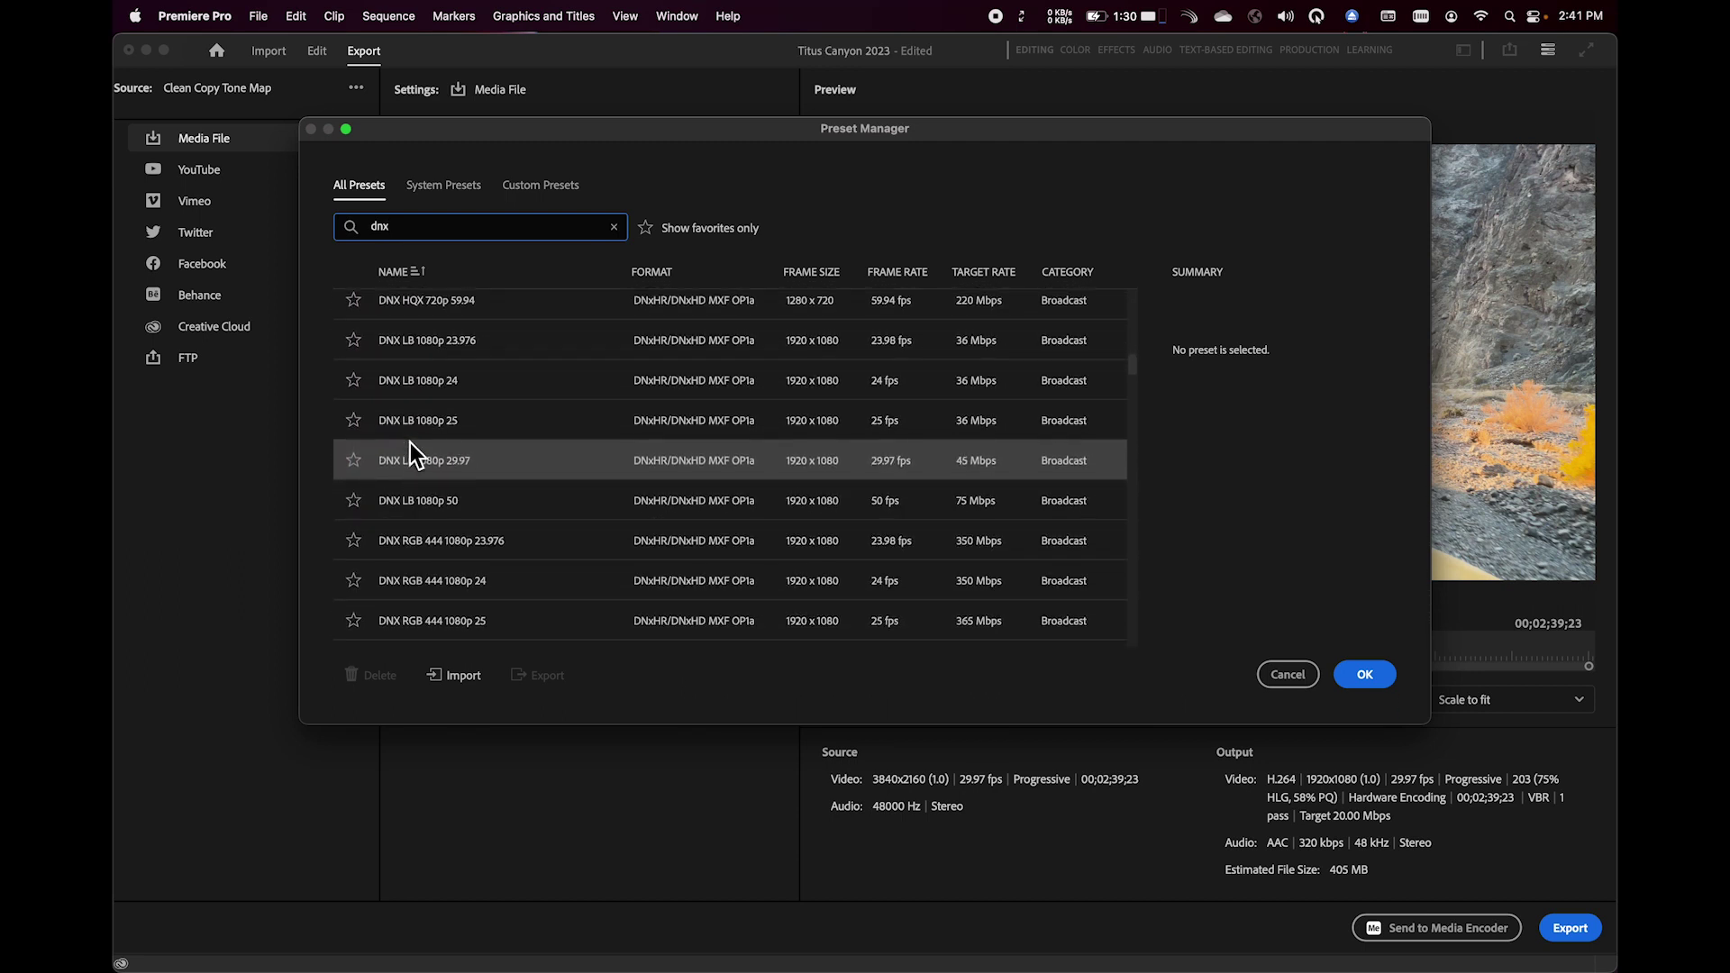
mouse_move(409, 442)
left_mouse_down()
mouse_move(415, 420)
mouse_move(818, 425)
mouse_move(971, 453)
mouse_move(982, 323)
mouse_move(993, 588)
mouse_move(981, 391)
mouse_move(992, 535)
mouse_move(976, 434)
left_mouse_up()
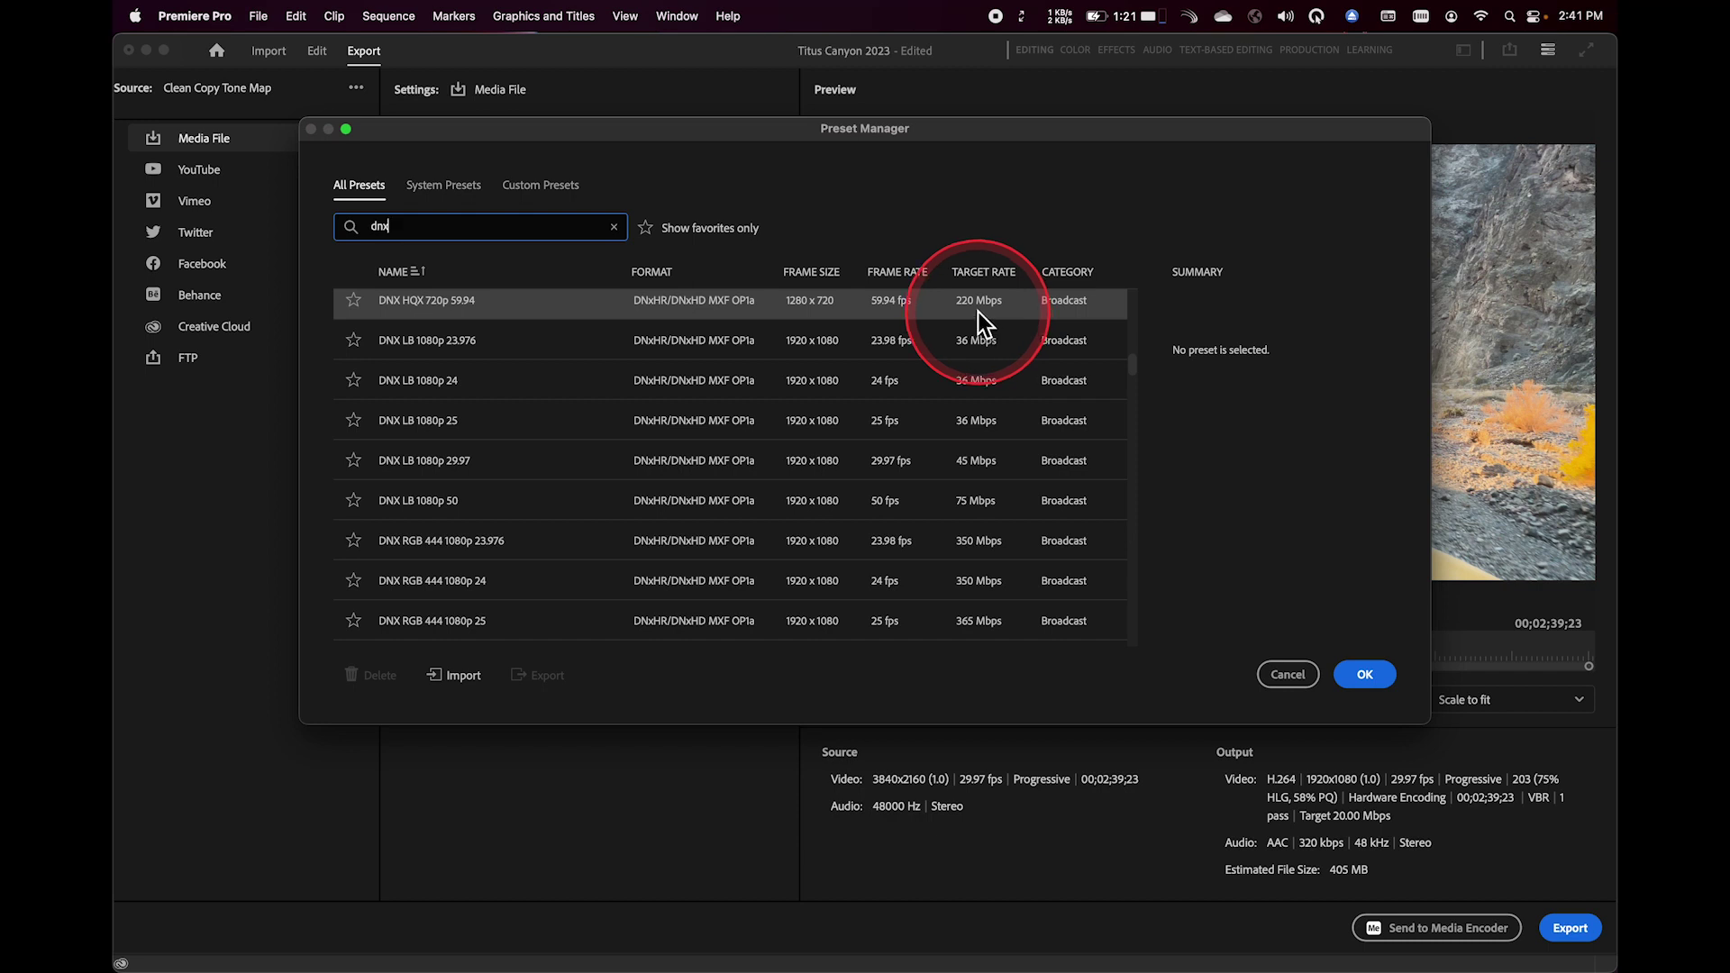
scroll(978, 312, "up", 10)
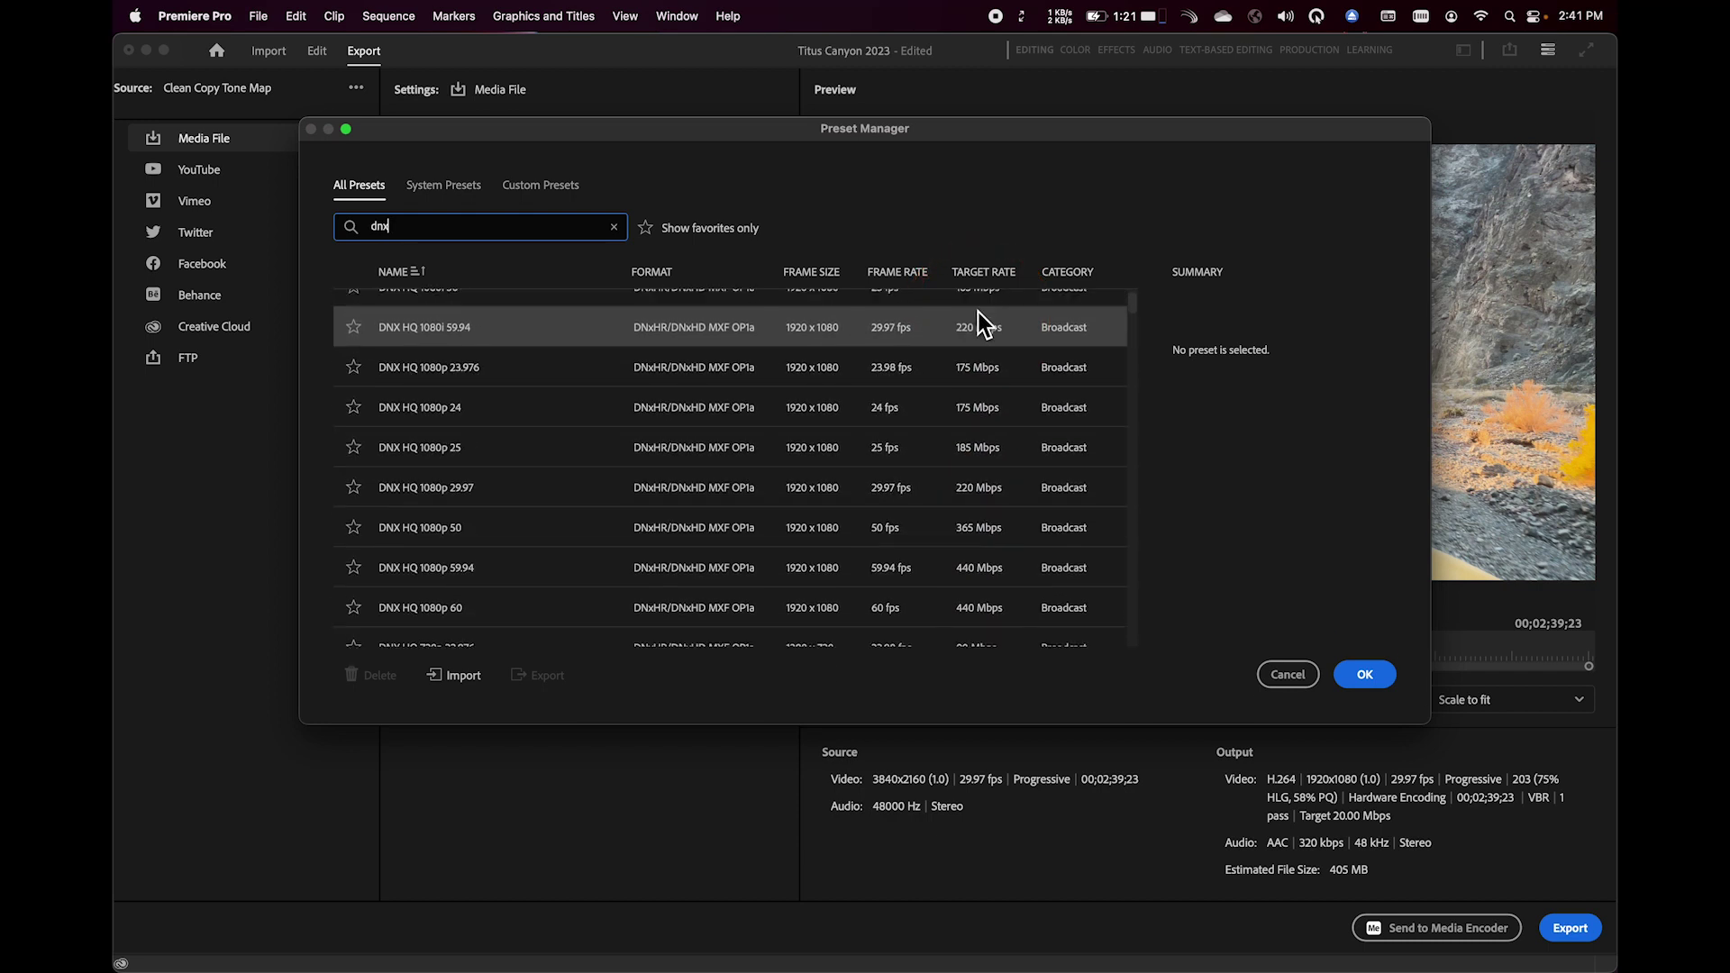
scroll(977, 312, "up", 1)
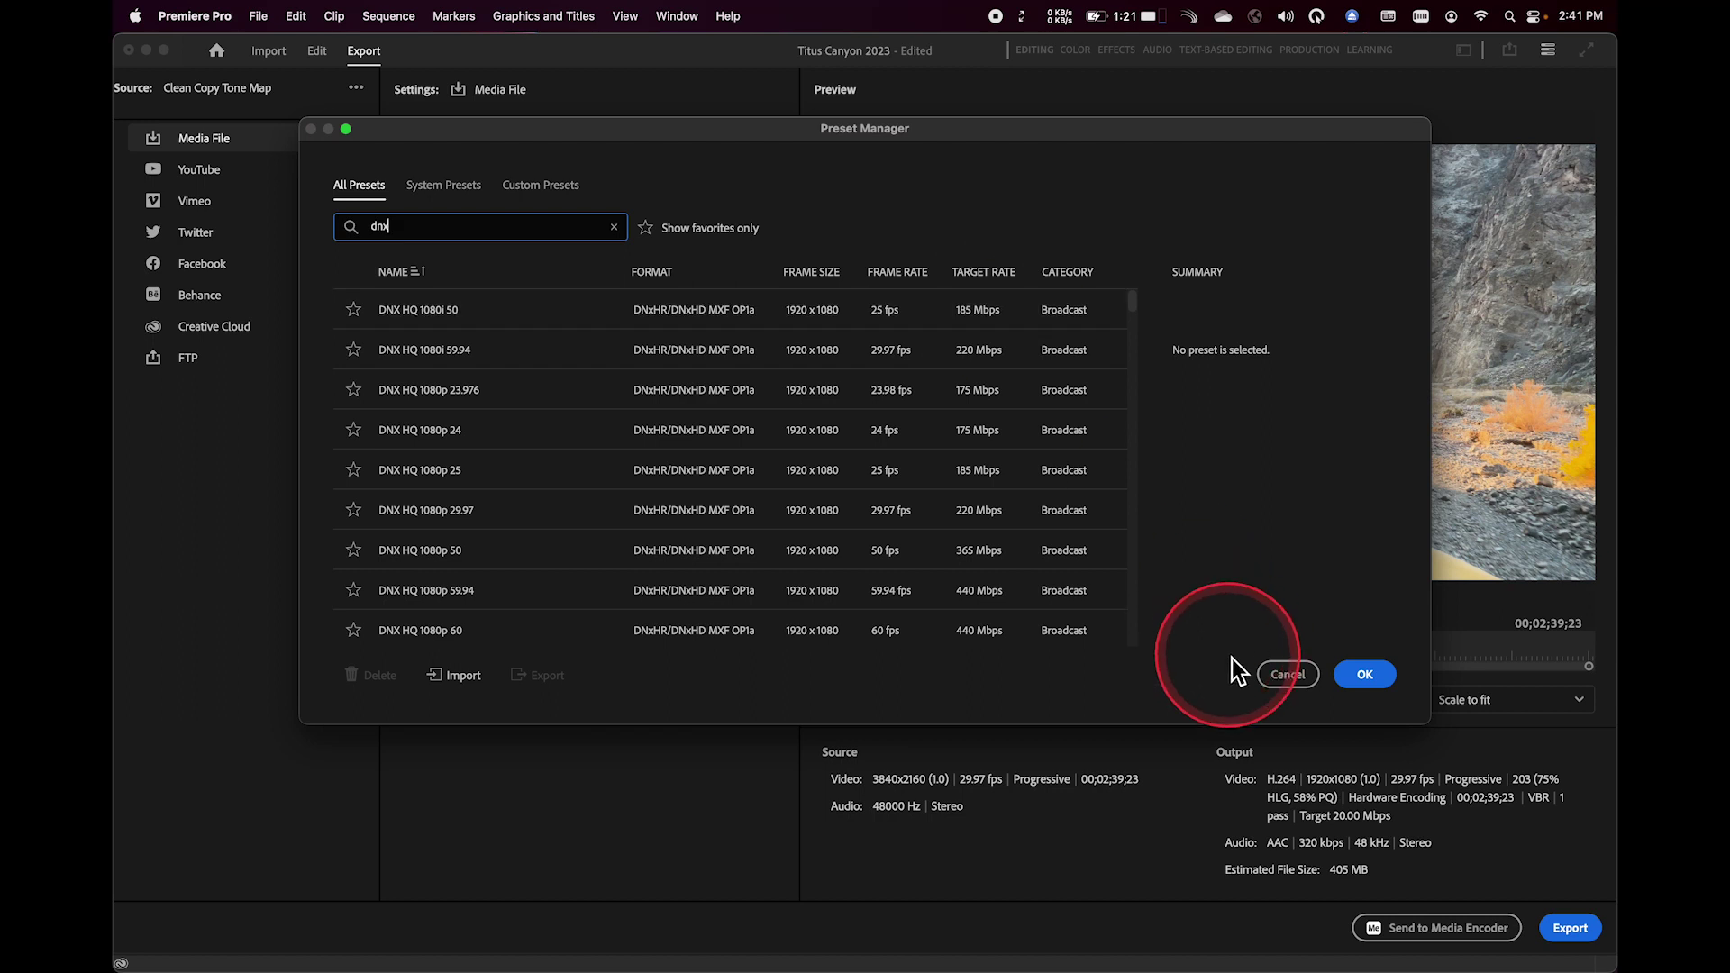